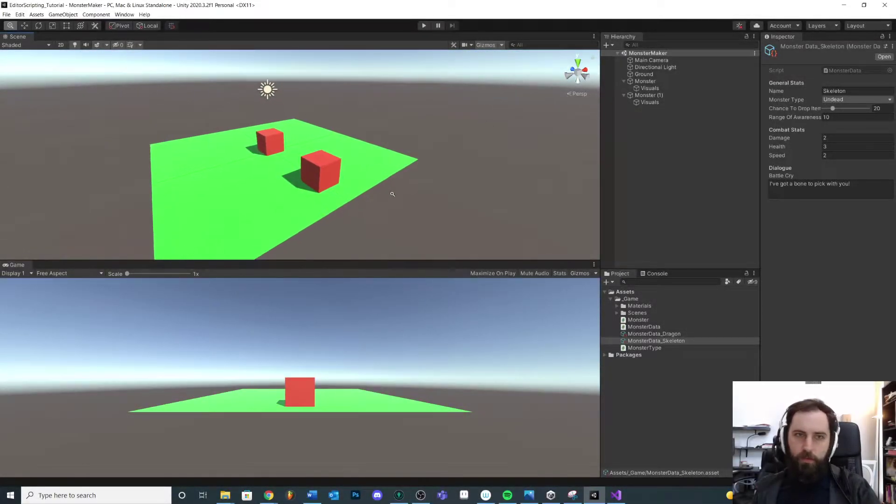
Step: Compare the stats stored in the MonsterData_Dragon and MonsterData_Skeleton assets of the _Game folder
{"action": "left_click_drag", "start_coordinate": [360, 180], "coordinate": [387, 179], "text": "alt"}
{"action": "left_click", "coordinate": [649, 334]}
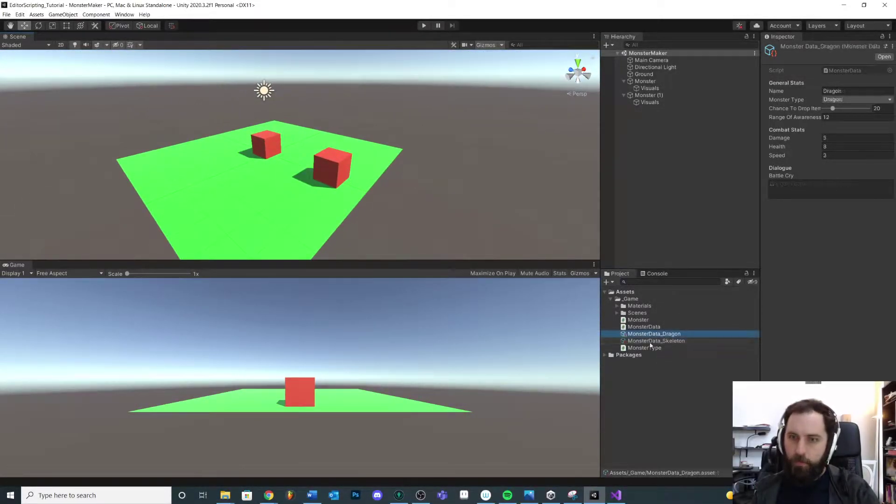
{"action": "left_click", "coordinate": [651, 343]}
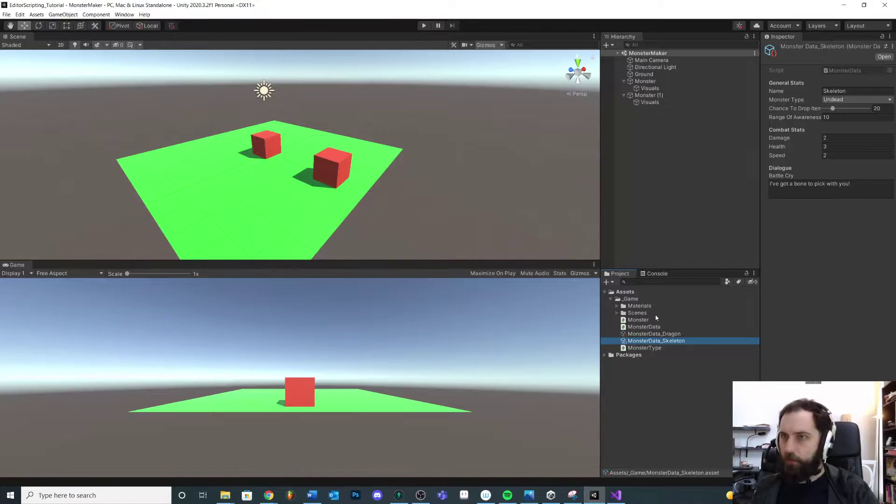
{"action": "left_click", "coordinate": [636, 334]}
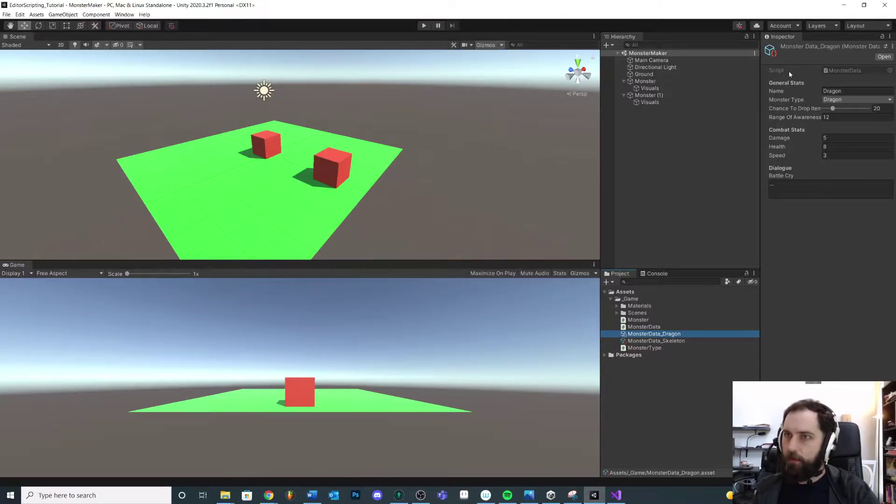
{"action": "left_click", "coordinate": [654, 341]}
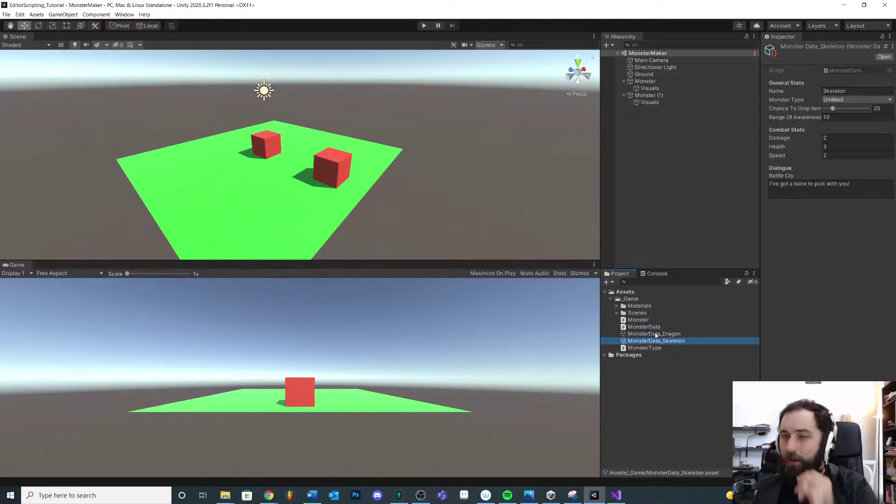
{"action": "left_click", "coordinate": [637, 313]}
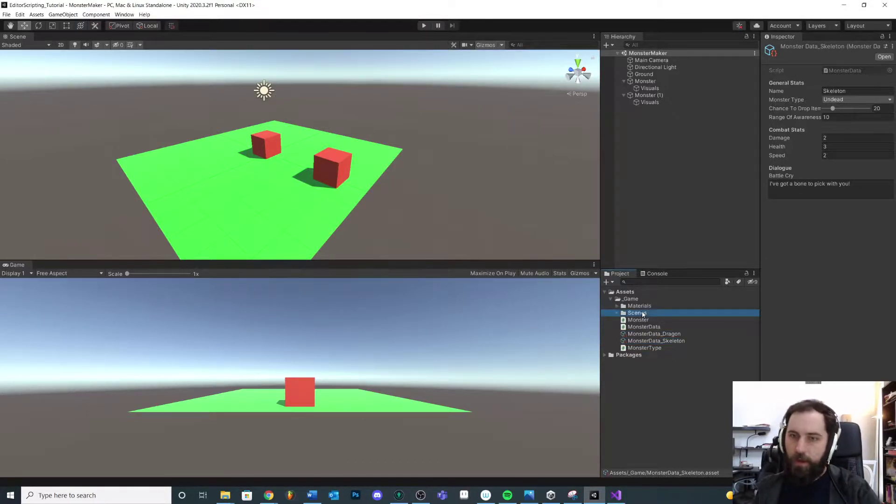
{"action": "left_click", "coordinate": [632, 300]}
{"action": "left_click", "coordinate": [633, 334]}
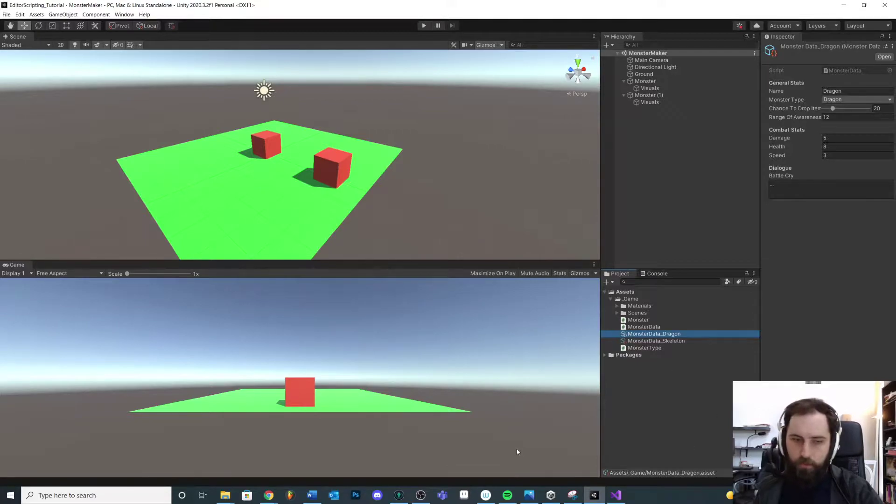
Step: Switch to File Explorer's Icons folder and preview MonsterDataIcon.png enlarged, then close the preview
{"action": "left_click", "coordinate": [225, 495]}
{"action": "left_click", "coordinate": [256, 466]}
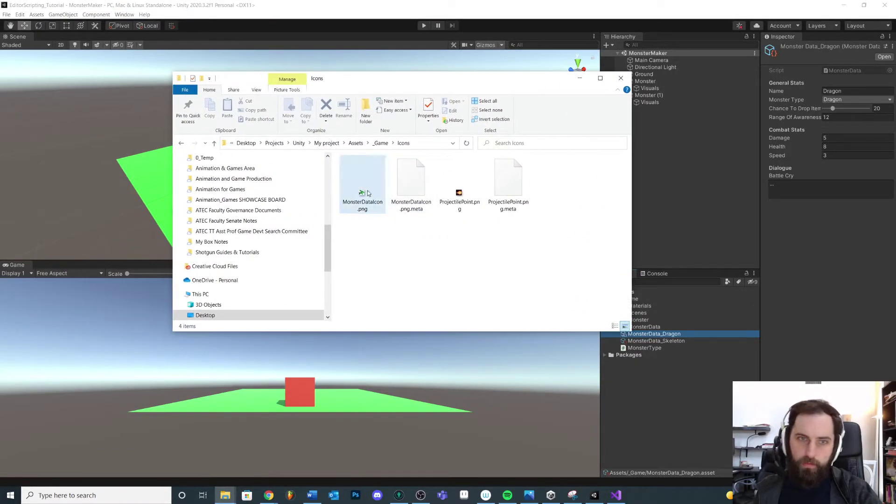
{"action": "left_click", "coordinate": [368, 192]}
{"action": "double_click", "coordinate": [367, 192]}
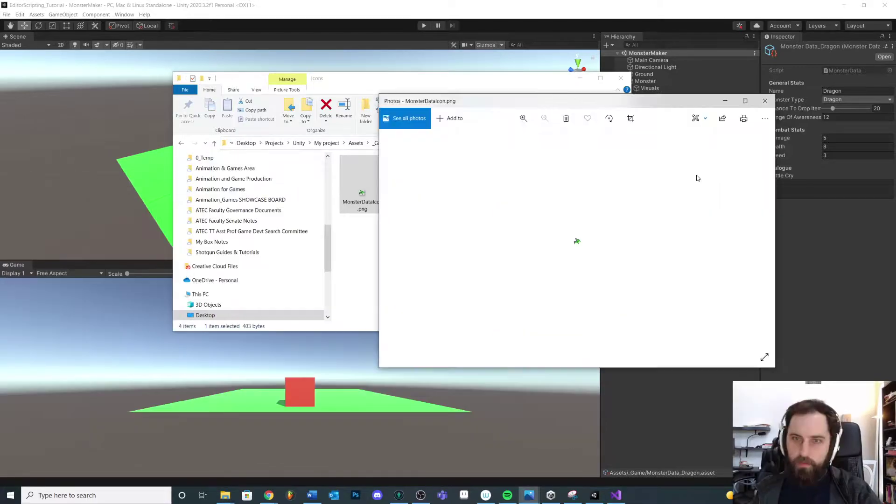
{"action": "scroll", "coordinate": [578, 243], "scroll_direction": "up", "scroll_amount": 5}
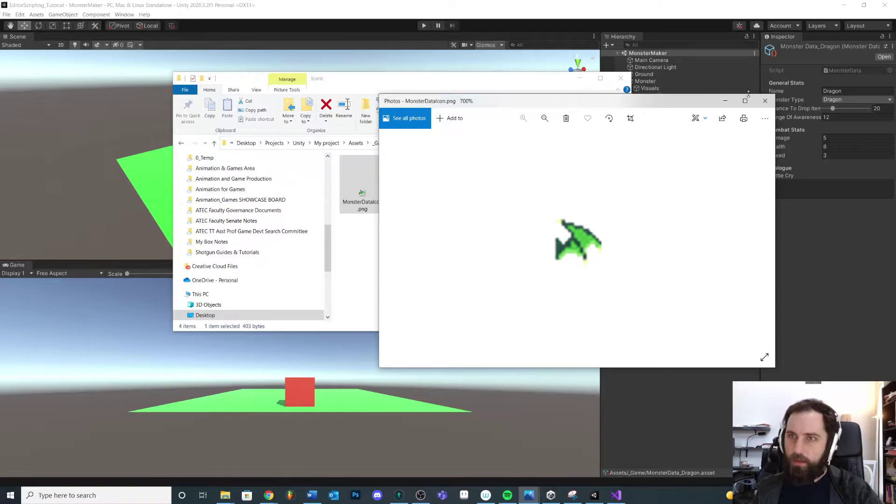
{"action": "left_click", "coordinate": [766, 101]}
{"action": "left_click", "coordinate": [415, 308]}
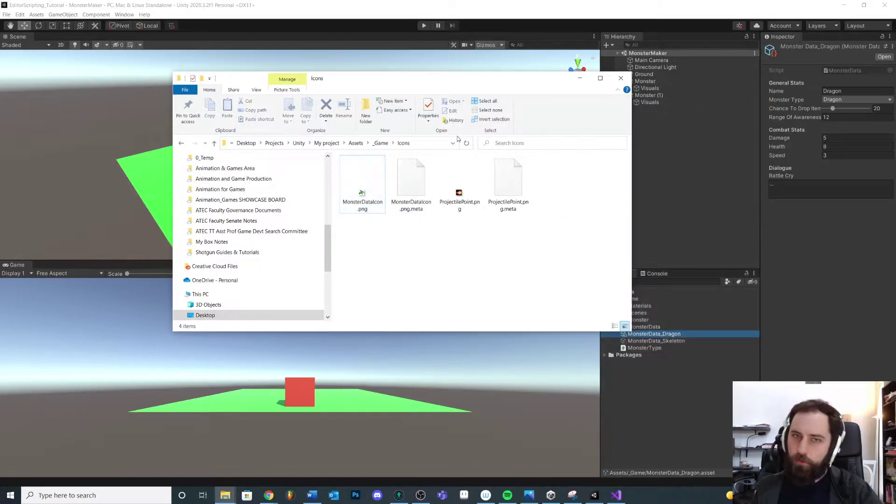
Step: Import MonsterDataIcon.png from the Icons folder into the Unity project's _Game folder
{"action": "left_click_drag", "start_coordinate": [485, 79], "coordinate": [359, 120]}
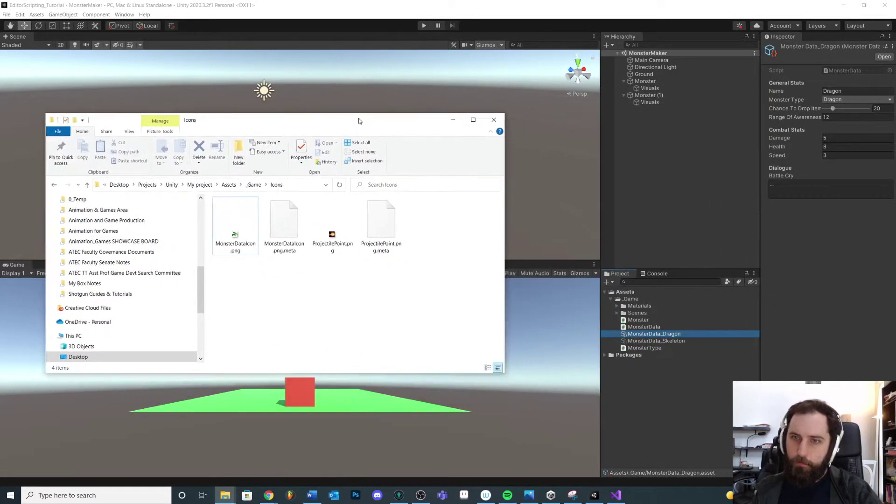
{"action": "left_click", "coordinate": [241, 236]}
{"action": "left_click_drag", "start_coordinate": [240, 236], "coordinate": [635, 303]}
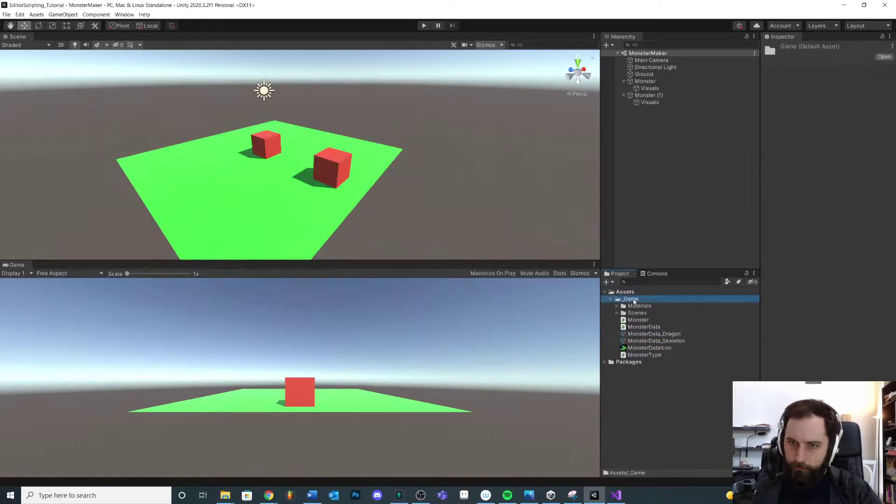
Step: Set the texture type of the MonsterDataIcon image to Sprite (2D and UI), keeping Single sprite mode and Clamp wrapping
{"action": "left_click", "coordinate": [650, 349]}
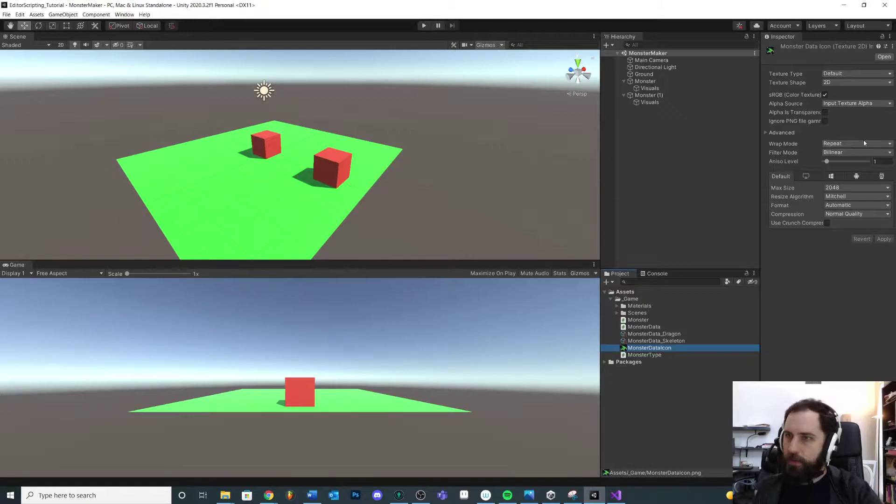
{"action": "left_click", "coordinate": [847, 75]}
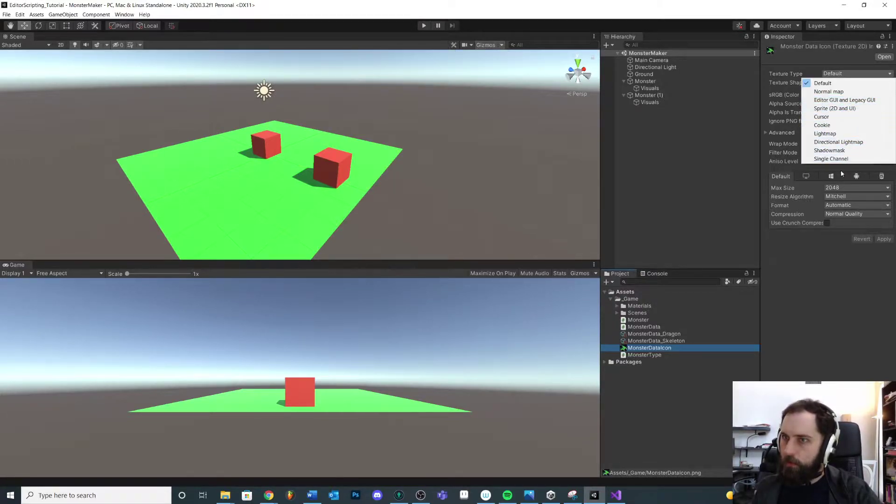
{"action": "left_click", "coordinate": [843, 112]}
{"action": "left_click", "coordinate": [843, 95]}
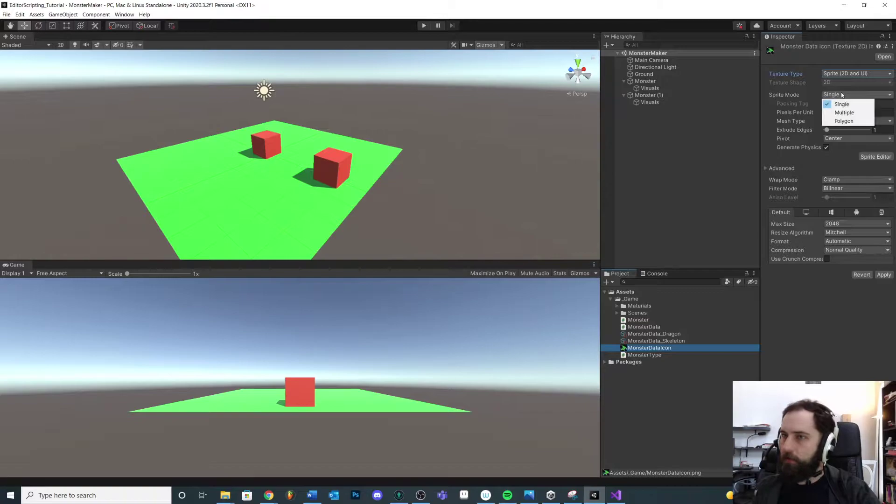
{"action": "left_click", "coordinate": [695, 3]}
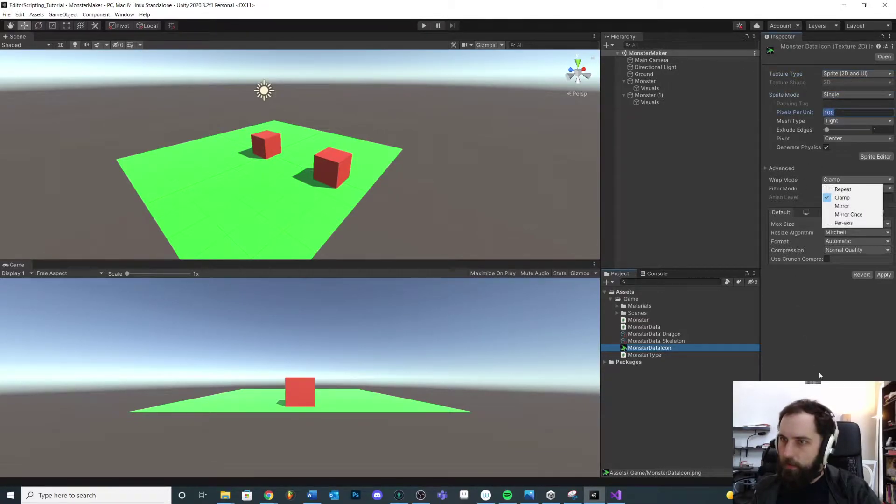
{"action": "left_click", "coordinate": [820, 377]}
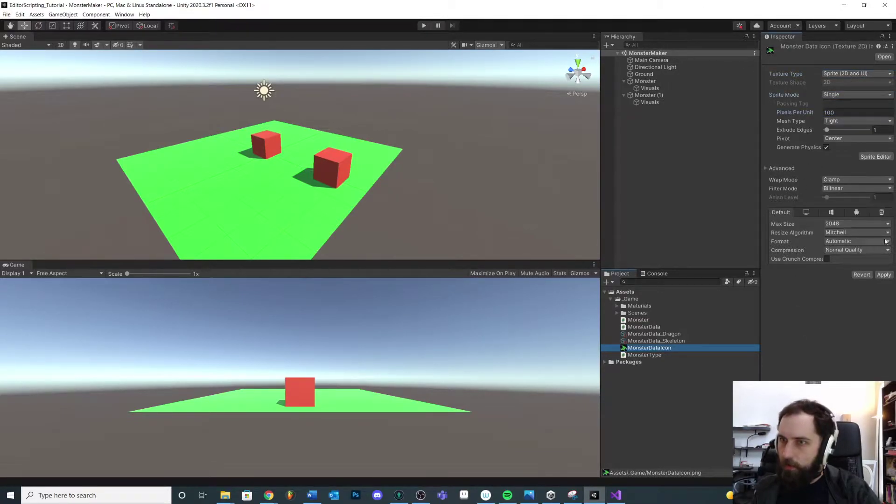
Step: Set the MonsterDataIcon filter mode to Point (no filter) and apply the import settings
{"action": "left_click", "coordinate": [847, 188]}
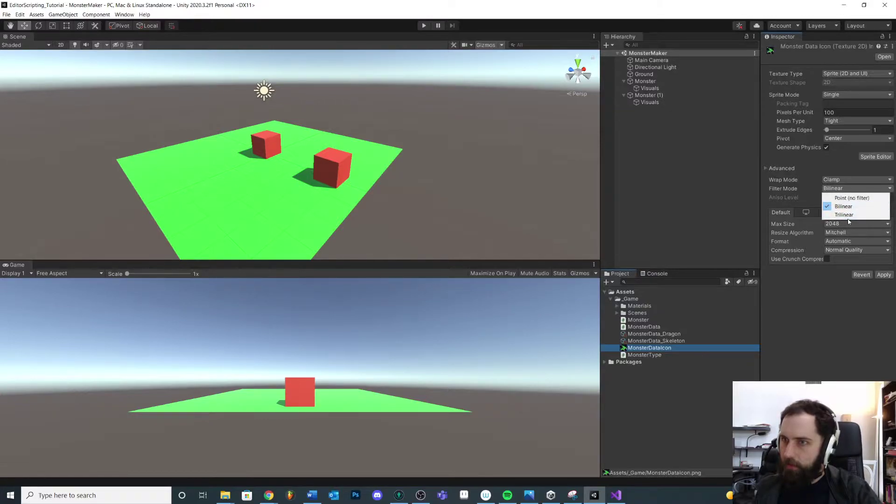
{"action": "left_click", "coordinate": [838, 195]}
{"action": "mouse_move", "coordinate": [397, 189]}
{"action": "left_mouse_down", "text": "alt"}
{"action": "mouse_move", "coordinate": [388, 175]}
{"action": "mouse_move", "coordinate": [389, 190]}
{"action": "left_mouse_up", "text": "alt"}
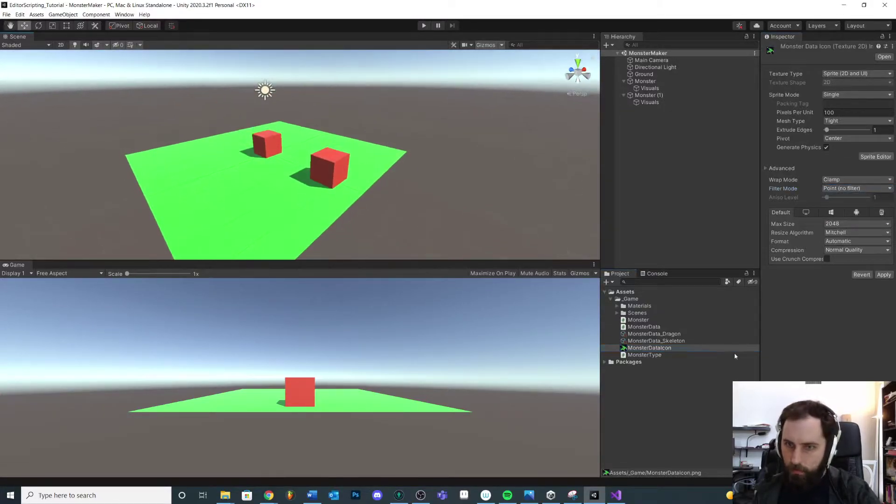
{"action": "left_click", "coordinate": [884, 275]}
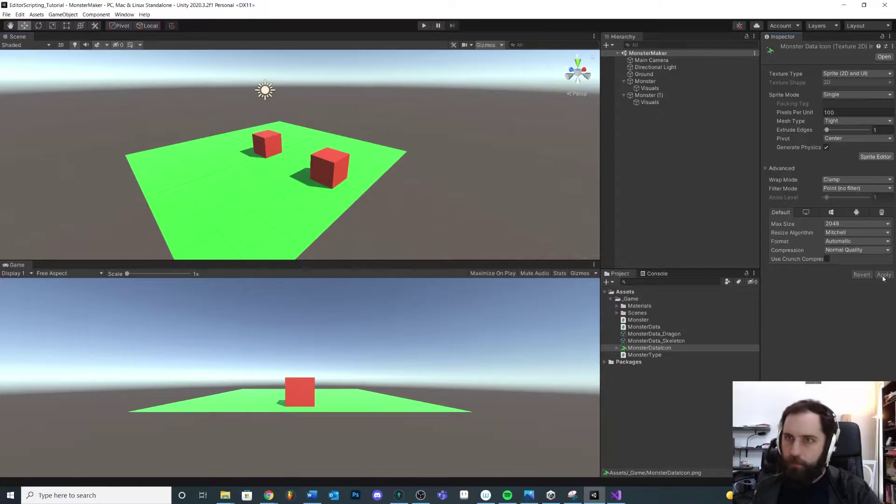
Step: Examine the MonsterDataIcon sprite, the Monster object's components and the current icon of the MonsterData_Dragon asset
{"action": "left_click", "coordinate": [633, 348]}
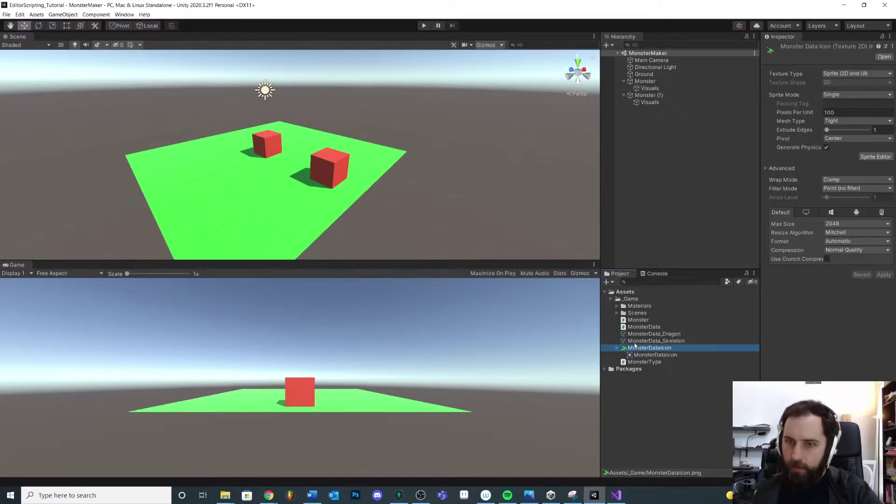
{"action": "double_click", "coordinate": [621, 350]}
{"action": "left_click", "coordinate": [764, 98]}
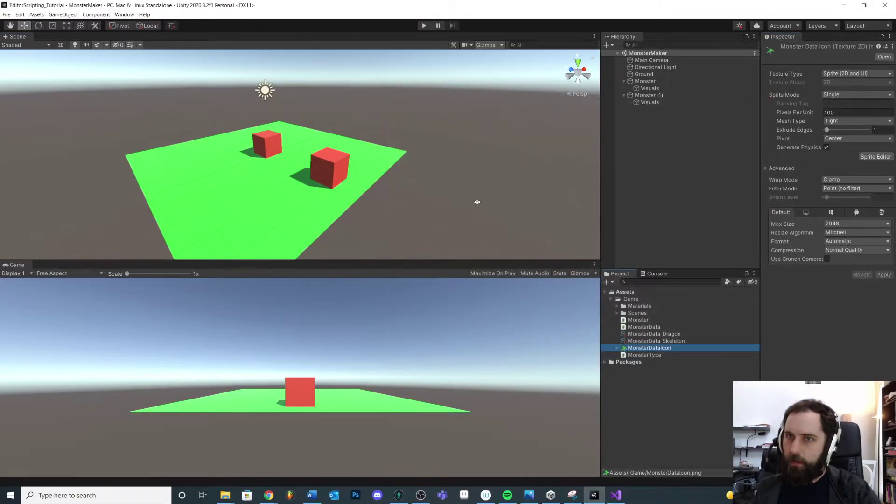
{"action": "right_click_drag", "start_coordinate": [476, 200], "coordinate": [457, 186]}
{"action": "left_click", "coordinate": [649, 95]}
{"action": "left_click", "coordinate": [645, 82]}
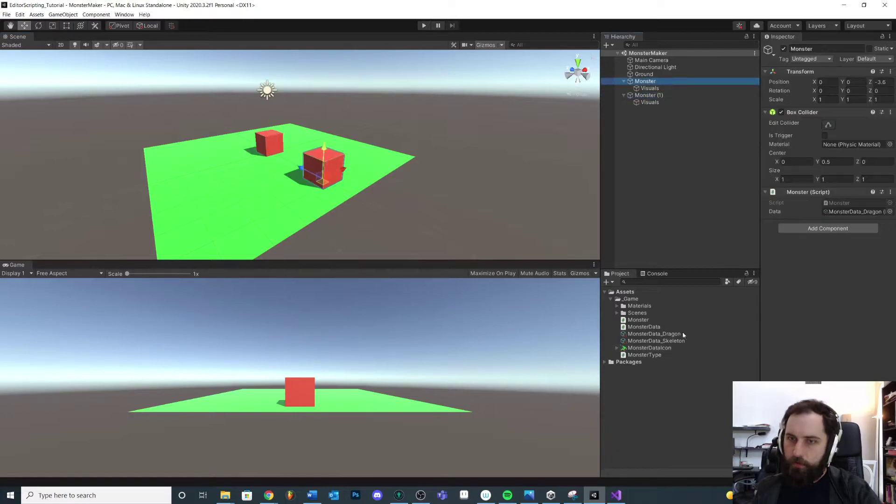
{"action": "left_click", "coordinate": [663, 334]}
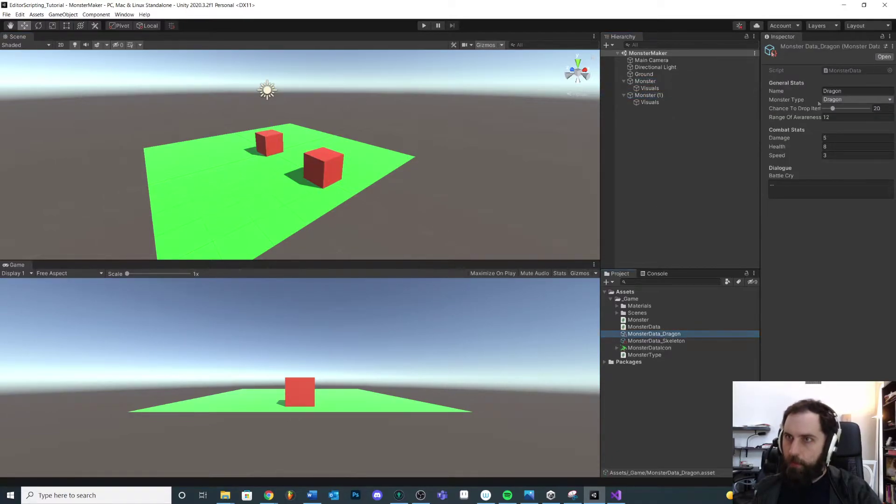
{"action": "left_click", "coordinate": [773, 53]}
{"action": "right_click", "coordinate": [702, 265]}
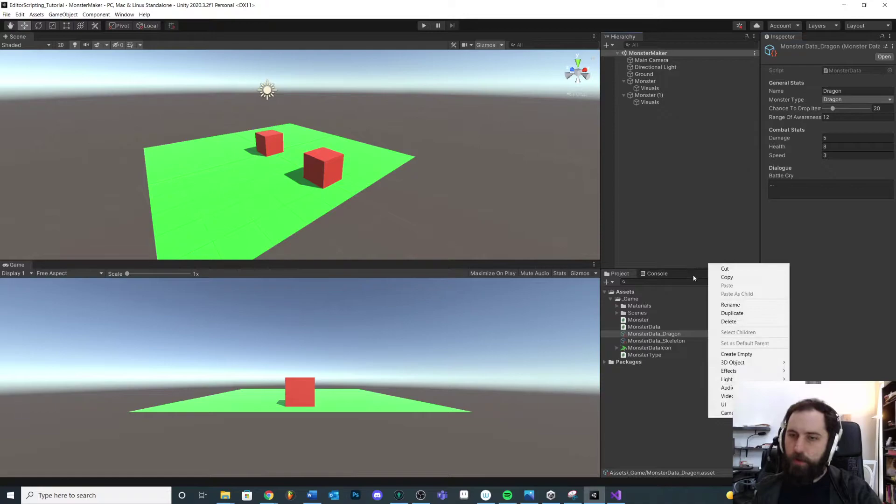
{"action": "left_click", "coordinate": [656, 240]}
Step: Assign the MonsterDataIcon texture as the custom icon of the MonsterData script
{"action": "left_click", "coordinate": [651, 328]}
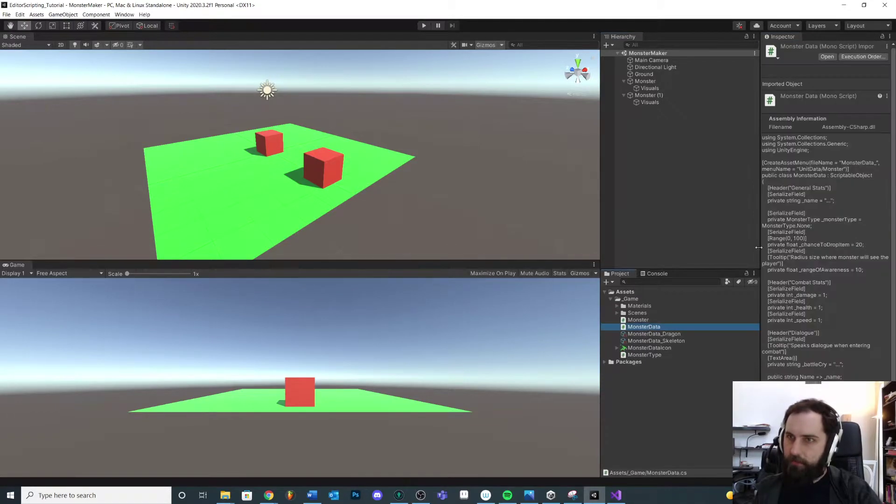
{"action": "left_click", "coordinate": [777, 59]}
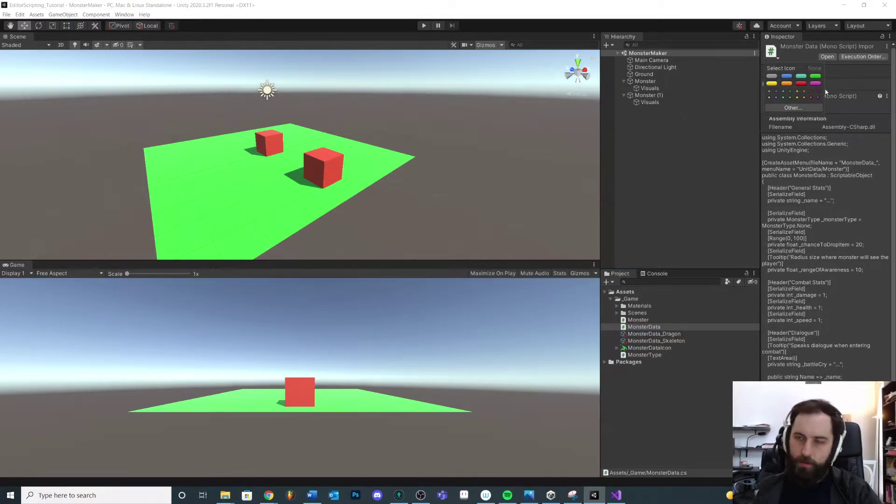
{"action": "left_click", "coordinate": [792, 108]}
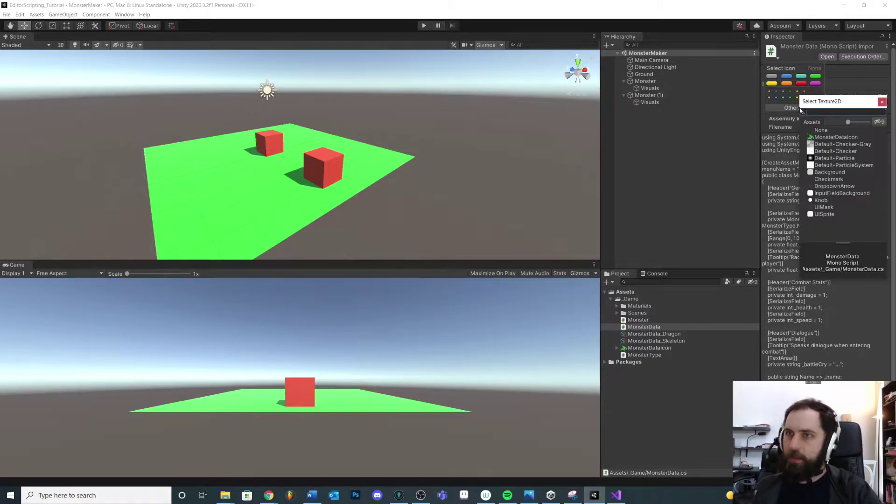
{"action": "left_click", "coordinate": [827, 137]}
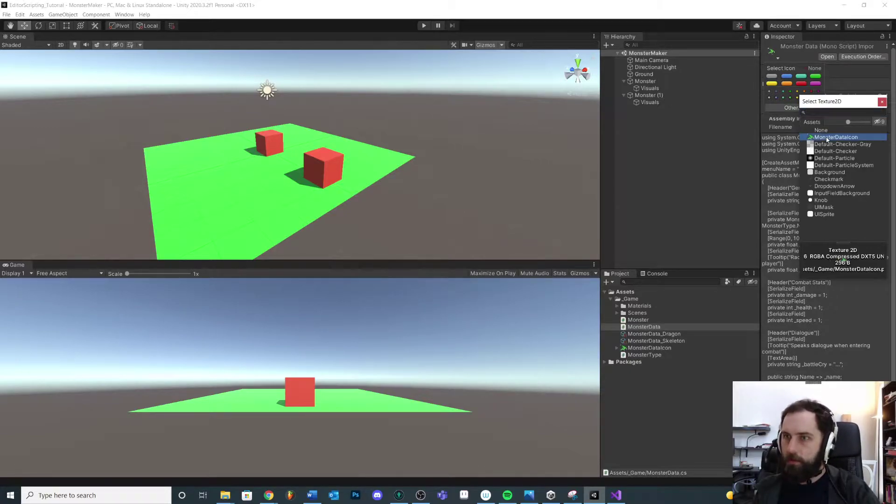
Step: Check the icons shown for the MonsterData script and the MonsterData_Dragon and MonsterData_Skeleton assets
{"action": "left_click", "coordinate": [659, 348]}
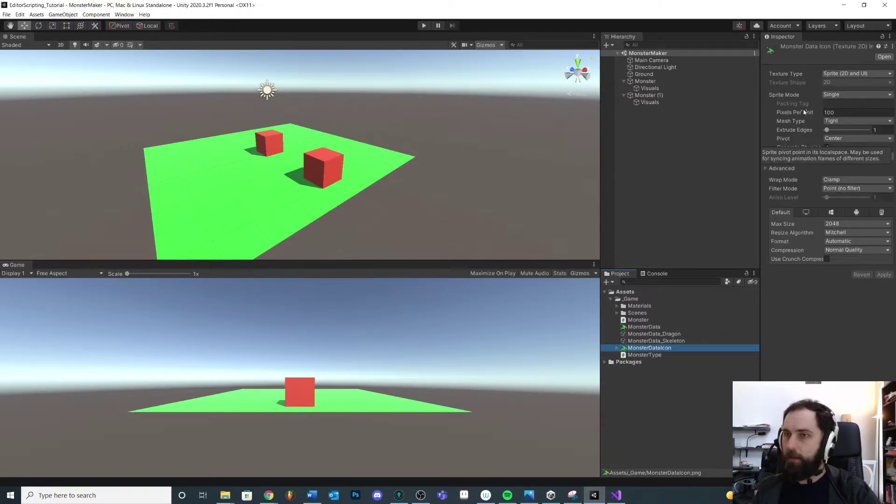
{"action": "left_click", "coordinate": [647, 328]}
{"action": "key", "text": "Down"}
{"action": "key", "text": "Down"}
{"action": "key", "text": "Down"}
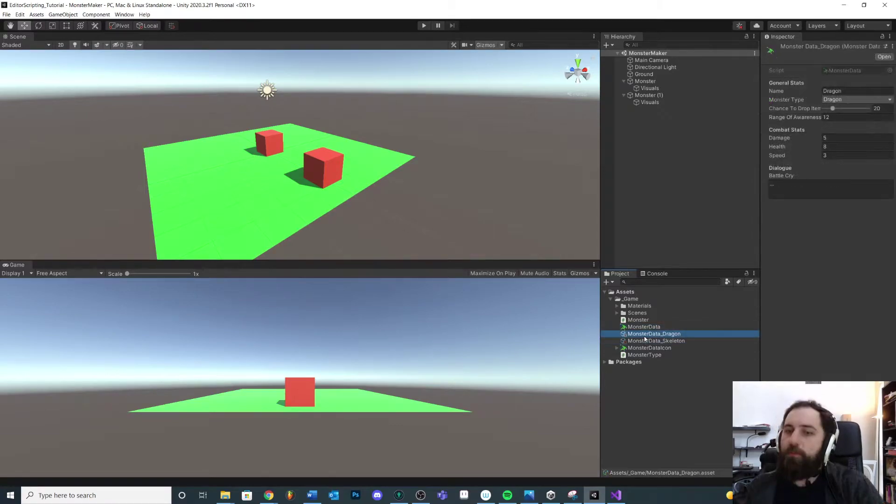
{"action": "left_click", "coordinate": [645, 342]}
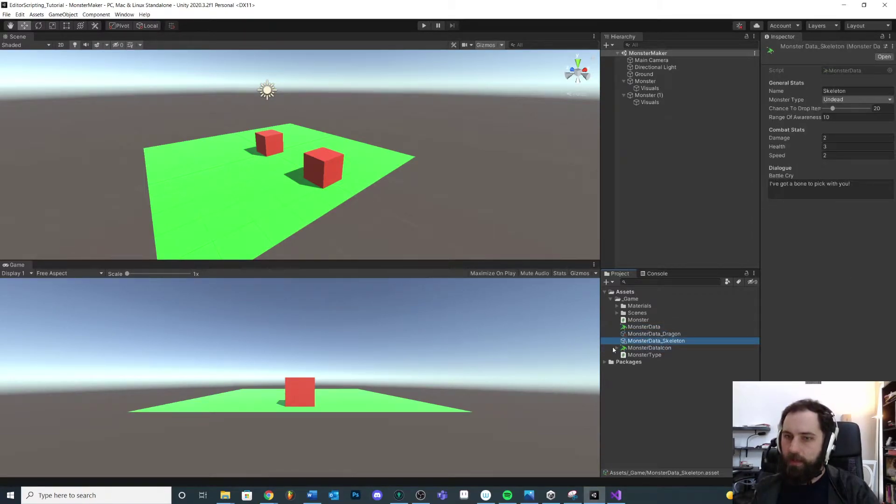
{"action": "left_click", "coordinate": [641, 327]}
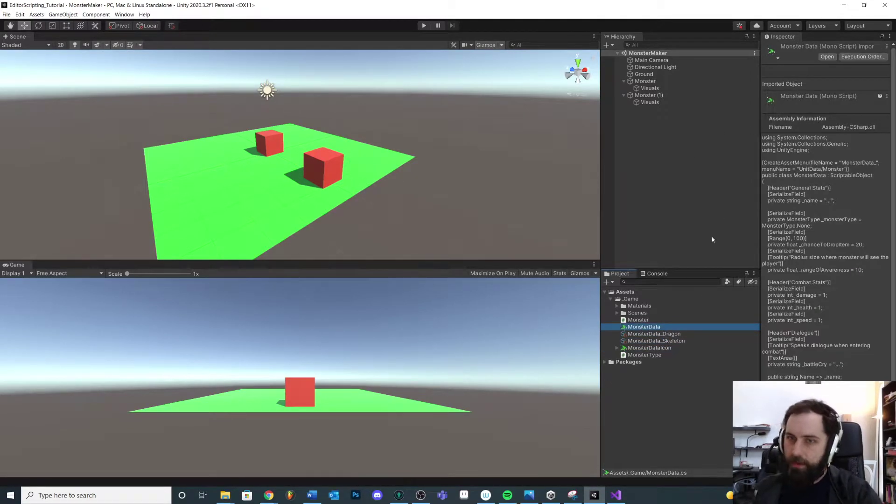
{"action": "left_click", "coordinate": [677, 387]}
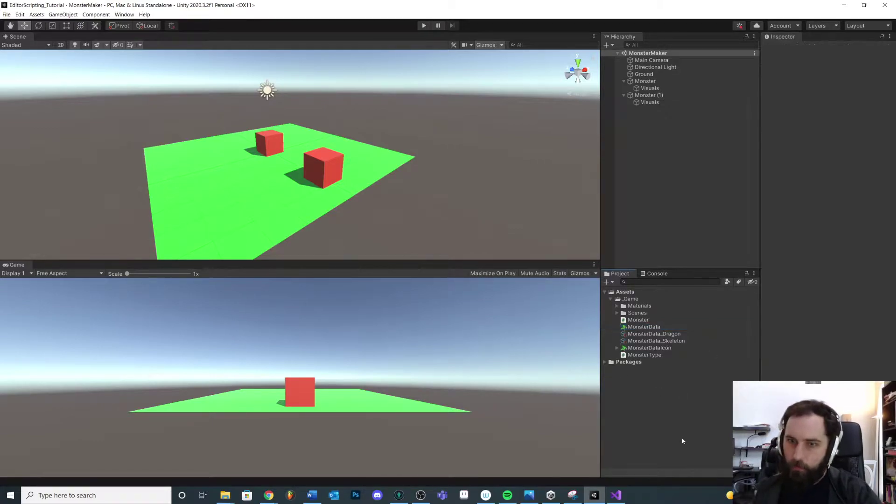
{"action": "left_click", "coordinate": [652, 341]}
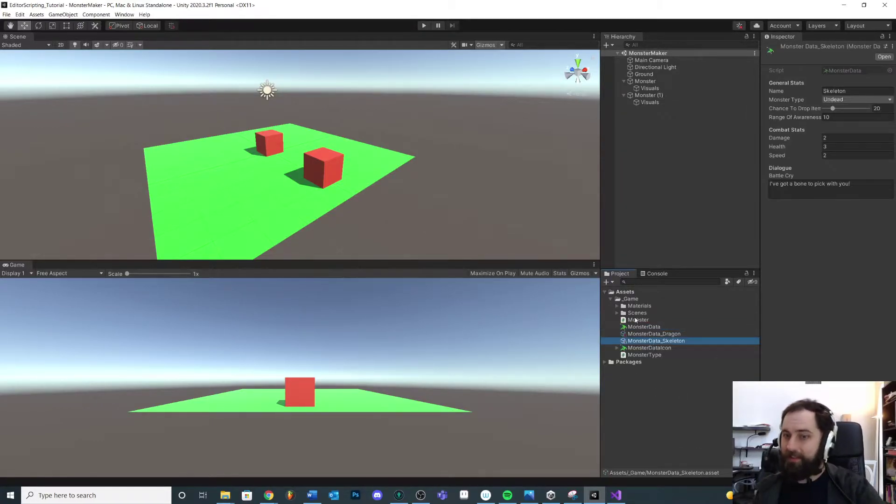
Step: Create a folder named Icons inside _Game and move the MonsterDataIcon texture into it
{"action": "right_click", "coordinate": [631, 299]}
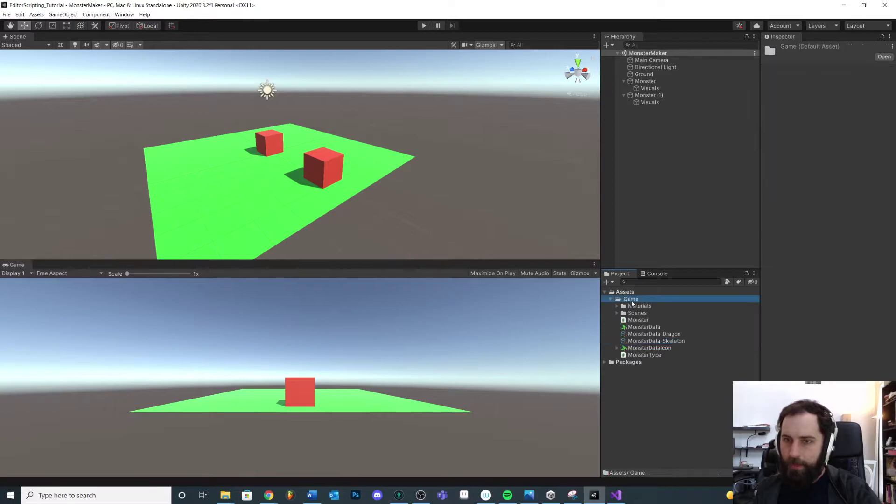
{"action": "mouse_move", "coordinate": [700, 108]}
{"action": "left_click", "coordinate": [775, 114]}
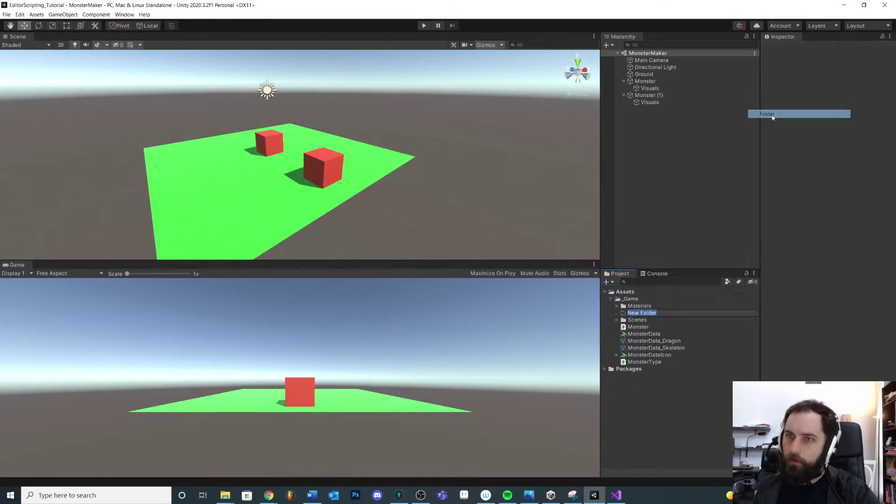
{"action": "type", "text": "Icons"}
{"action": "key", "text": "Return"}
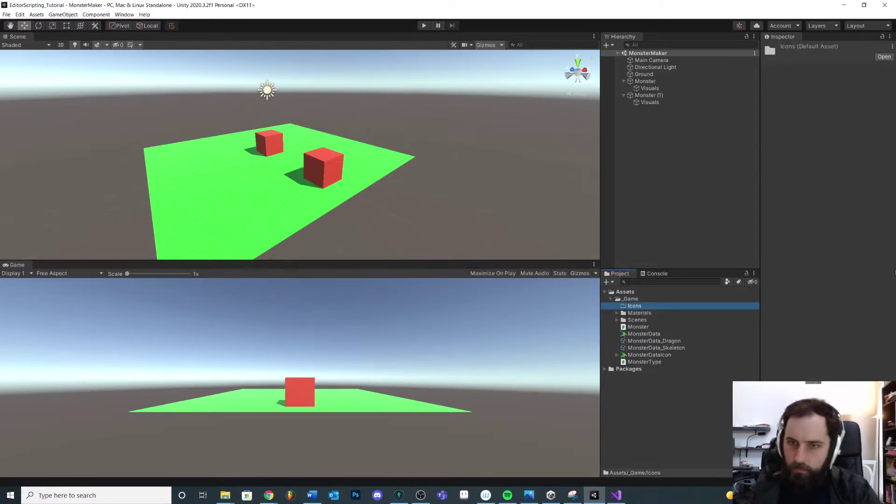
{"action": "left_click_drag", "start_coordinate": [635, 356], "coordinate": [645, 306]}
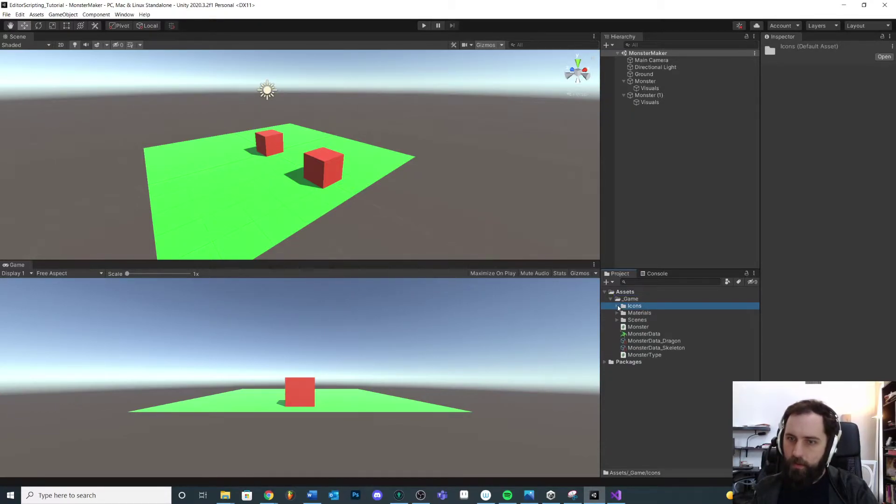
Step: Create a folder named Data inside the _Game folder
{"action": "left_click", "coordinate": [647, 334]}
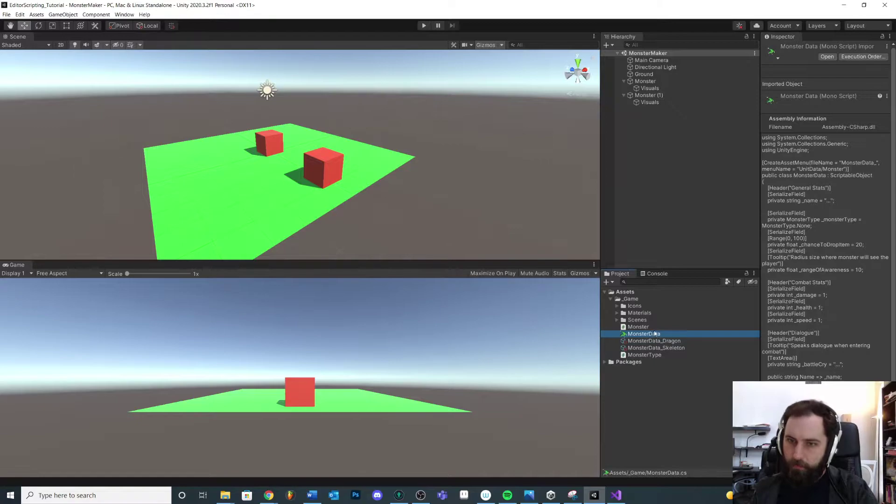
{"action": "left_click", "coordinate": [637, 341]}
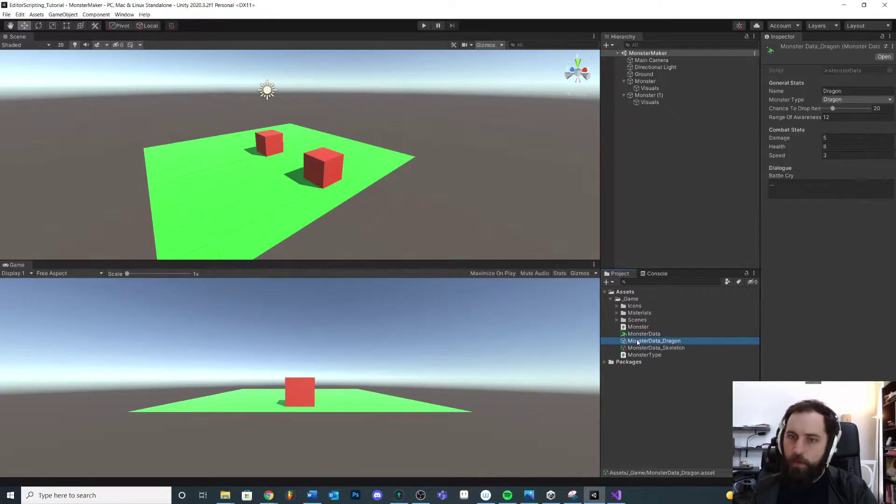
{"action": "right_click", "coordinate": [635, 299]}
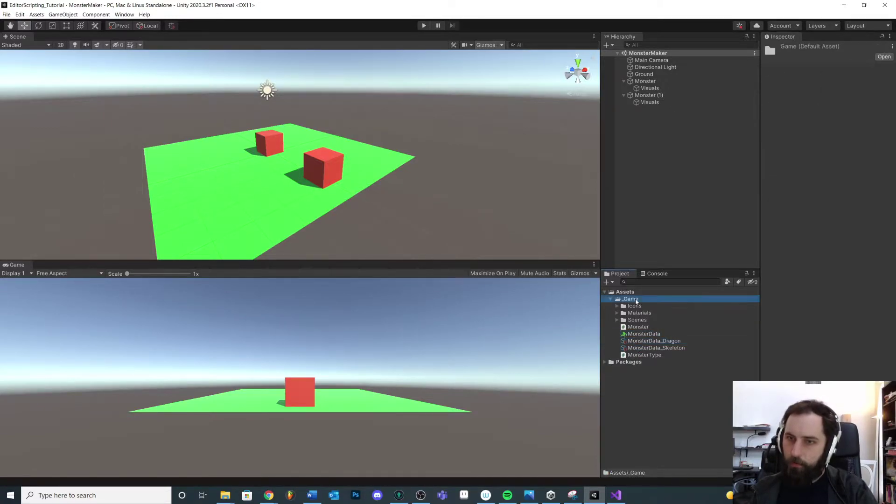
{"action": "mouse_move", "coordinate": [691, 102]}
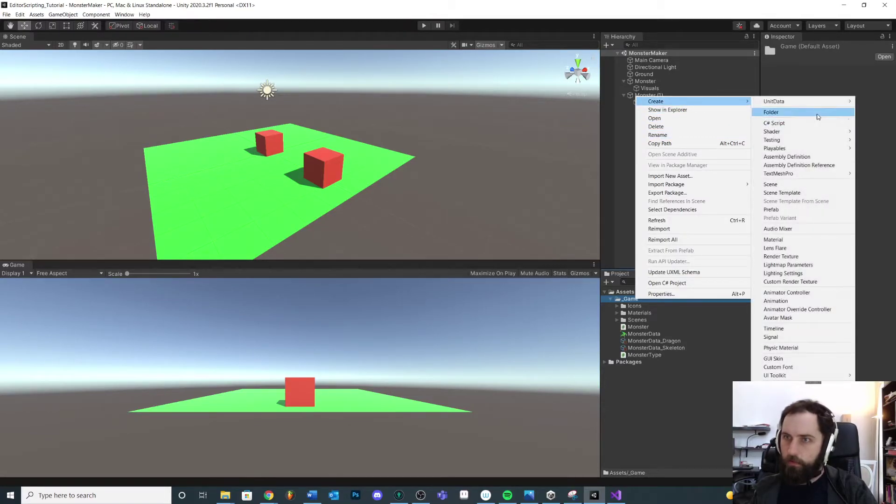
{"action": "left_click", "coordinate": [841, 112]}
{"action": "type", "text": "Data"}
{"action": "key", "text": "Return"}
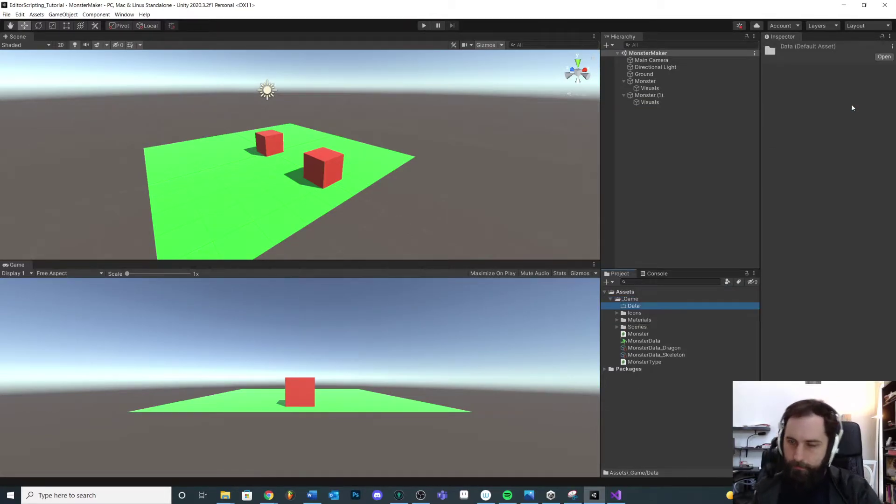
Step: Move the MonsterData_Dragon and MonsterData_Skeleton assets into the Data folder
{"action": "left_click", "coordinate": [634, 348]}
{"action": "left_click", "coordinate": [636, 355], "text": "shift"}
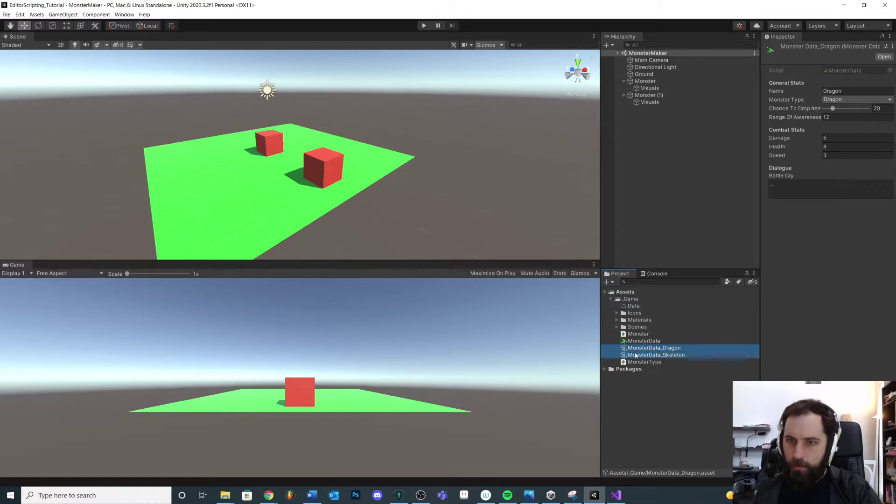
{"action": "left_click_drag", "start_coordinate": [646, 308], "coordinate": [643, 307]}
{"action": "left_click", "coordinate": [646, 312]}
Step: Create a UnitData Monster asset with the default name in the Data folder and compare it with MonsterData_Skeleton
{"action": "right_click", "coordinate": [644, 307]}
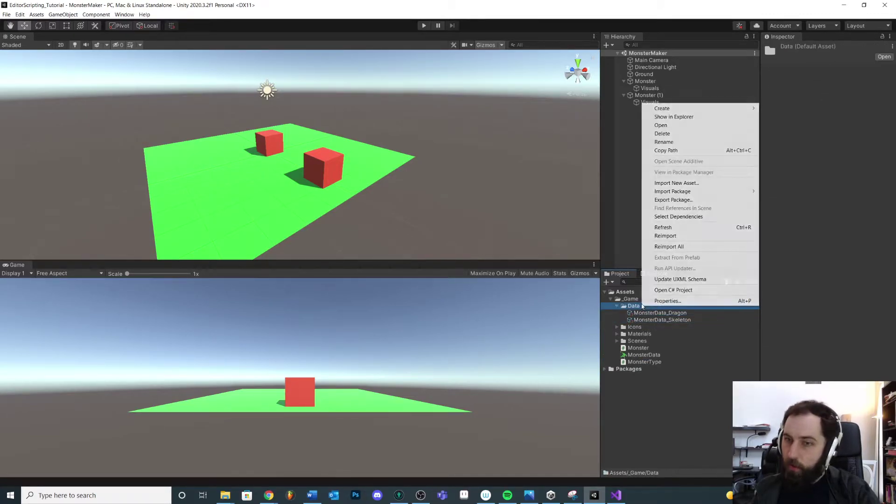
{"action": "mouse_move", "coordinate": [728, 108]}
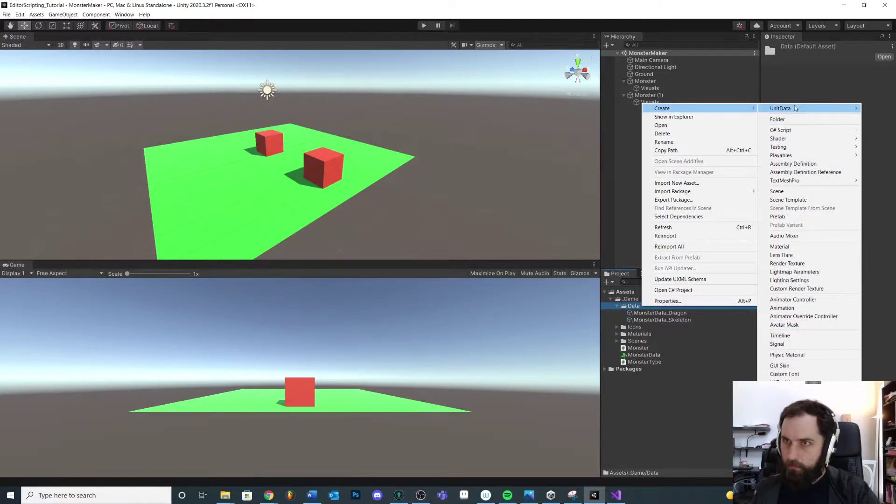
{"action": "mouse_move", "coordinate": [796, 109]}
{"action": "left_click", "coordinate": [728, 108]}
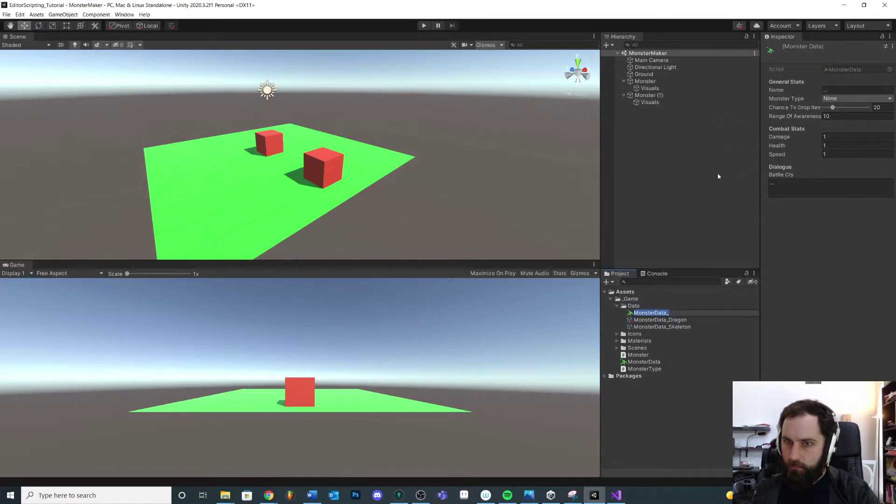
{"action": "left_click", "coordinate": [658, 327]}
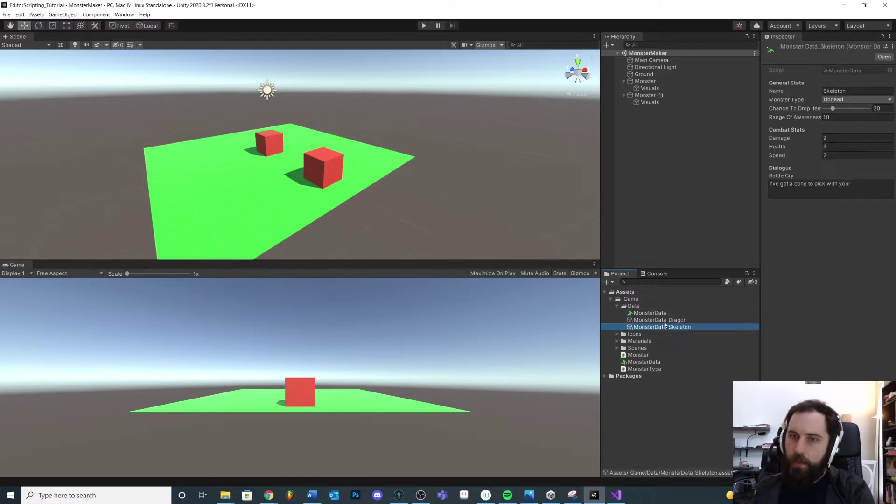
Step: Delete the unnamed MonsterData_ asset from the Data folder
{"action": "left_click", "coordinate": [659, 313]}
{"action": "key", "text": "Delete"}
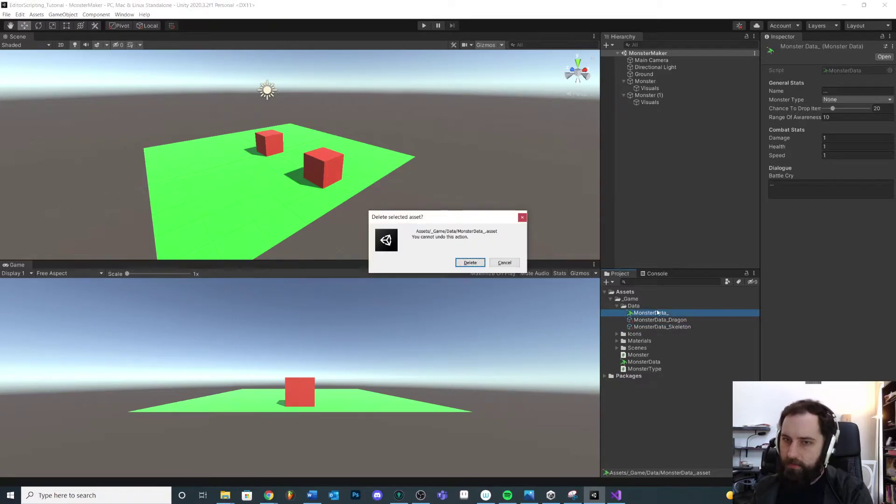
{"action": "left_click", "coordinate": [469, 261]}
Step: Reset the MonsterData_Dragon asset to its default values and undo the reset
{"action": "left_click", "coordinate": [672, 314]}
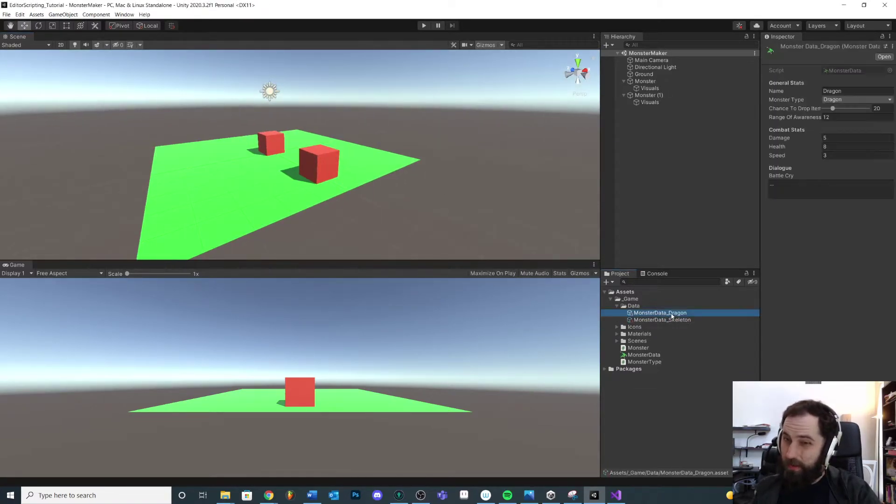
{"action": "left_click", "coordinate": [892, 46]}
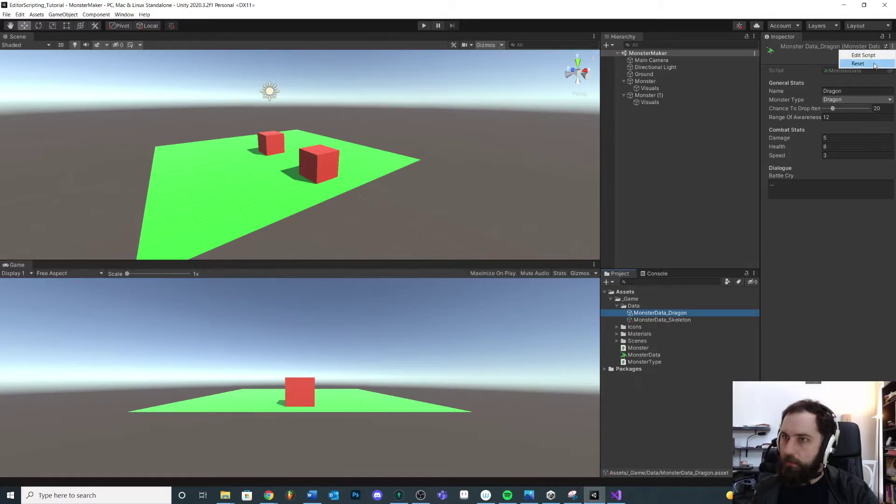
{"action": "left_click", "coordinate": [874, 63]}
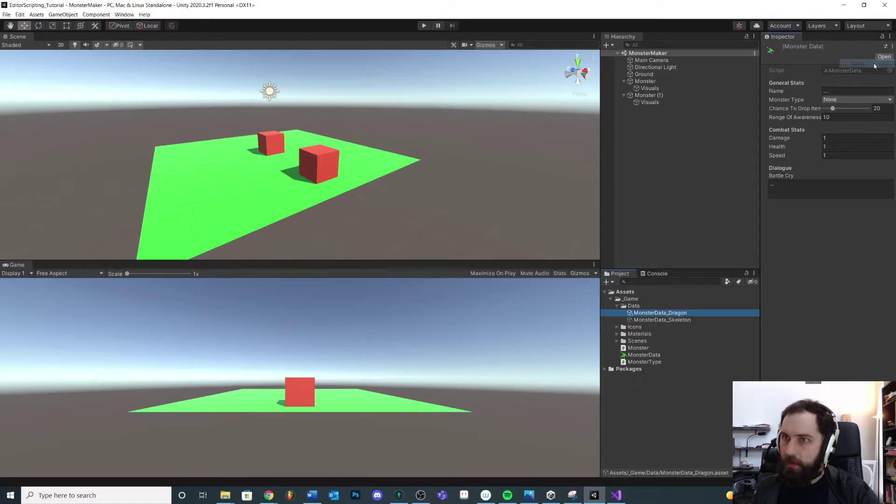
{"action": "left_click", "coordinate": [659, 315]}
{"action": "key", "text": "ctrl+z"}
Step: Check the icons and stats of the MonsterData_Dragon and MonsterData_Skeleton assets in the Data folder
{"action": "left_click_drag", "start_coordinate": [458, 200], "coordinate": [476, 201], "text": "alt"}
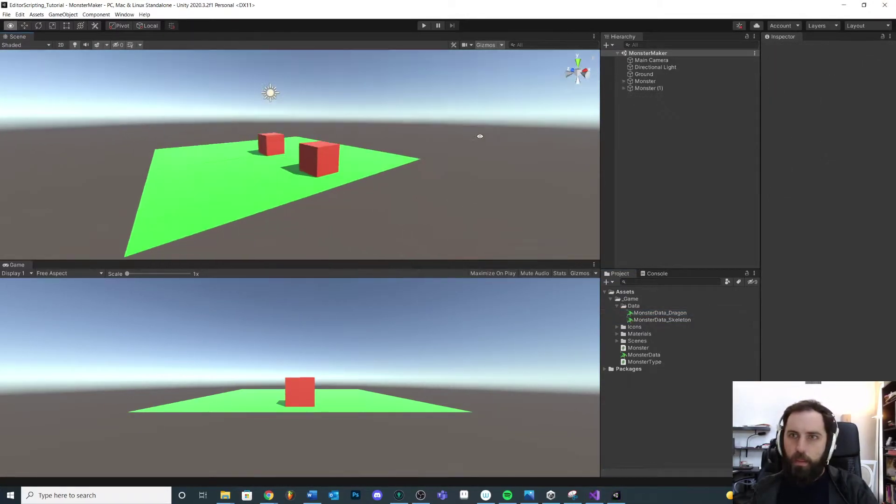
{"action": "left_click", "coordinate": [653, 319]}
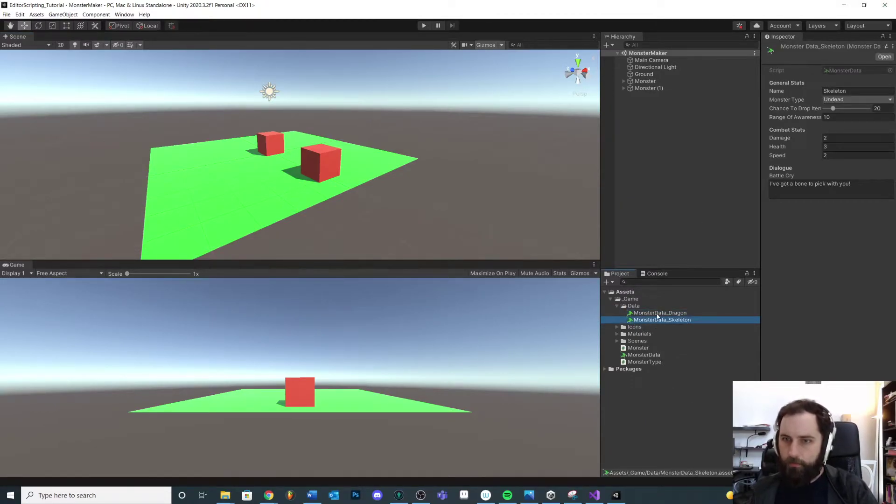
{"action": "left_click", "coordinate": [651, 307]}
{"action": "left_click", "coordinate": [656, 313]}
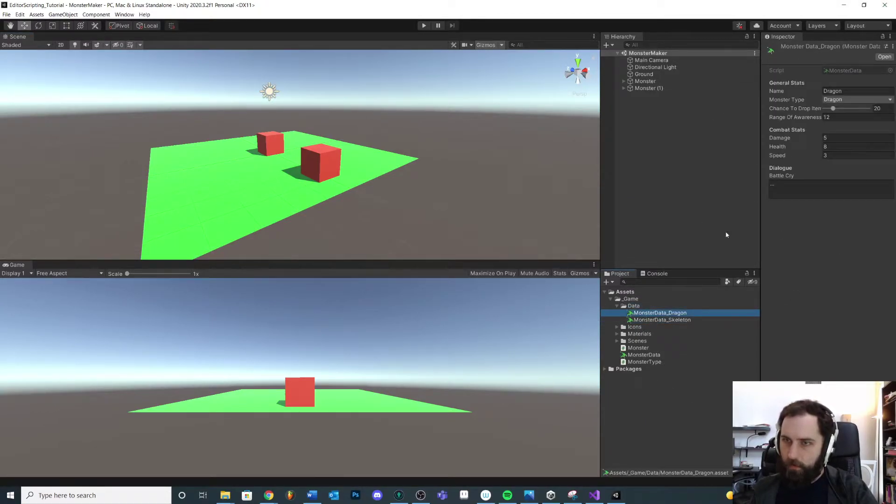
{"action": "left_click", "coordinate": [651, 320]}
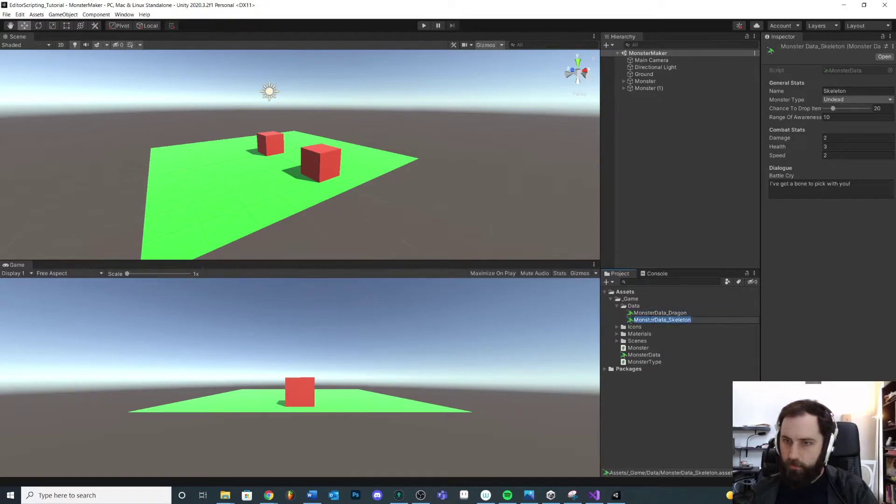
{"action": "left_click", "coordinate": [651, 313]}
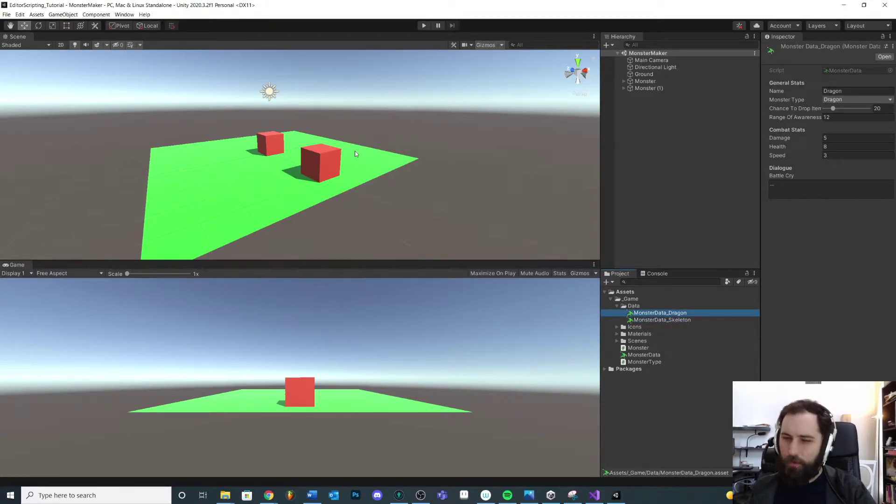
{"action": "left_click_drag", "start_coordinate": [370, 135], "coordinate": [406, 167], "text": "alt"}
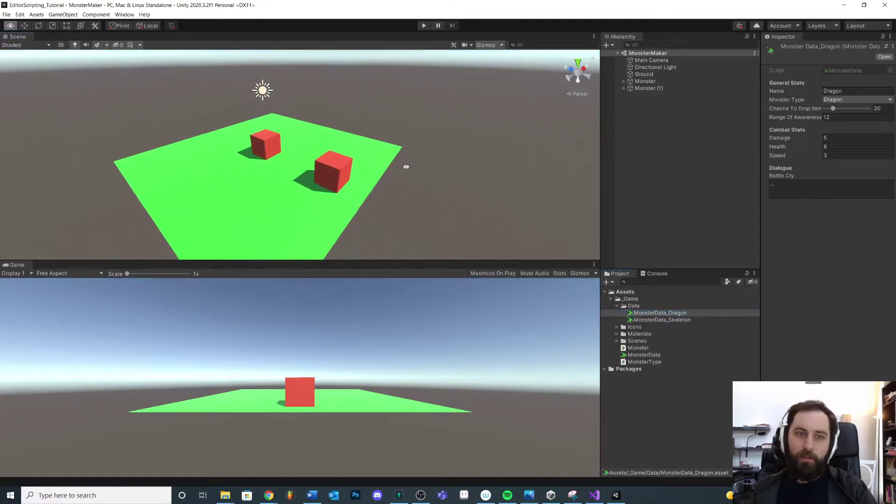
{"action": "right_click_drag", "start_coordinate": [406, 167], "coordinate": [425, 194], "text": "alt"}
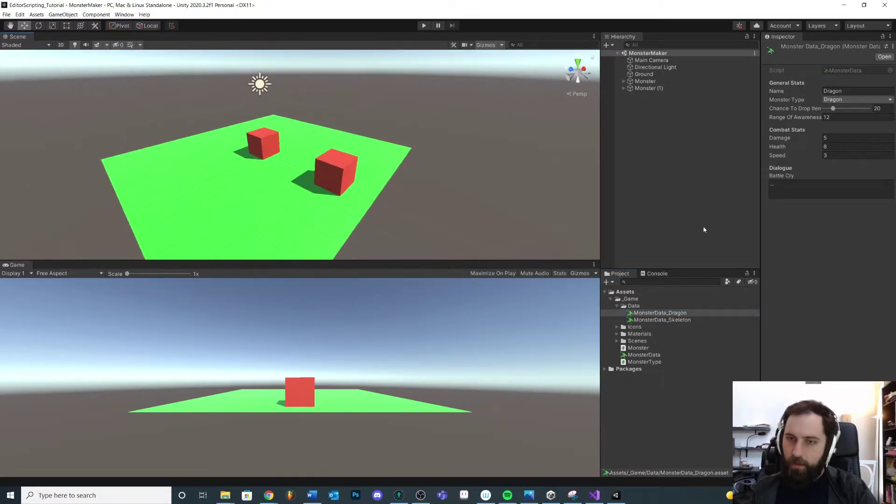
{"action": "left_click", "coordinate": [655, 315]}
{"action": "left_click", "coordinate": [644, 320]}
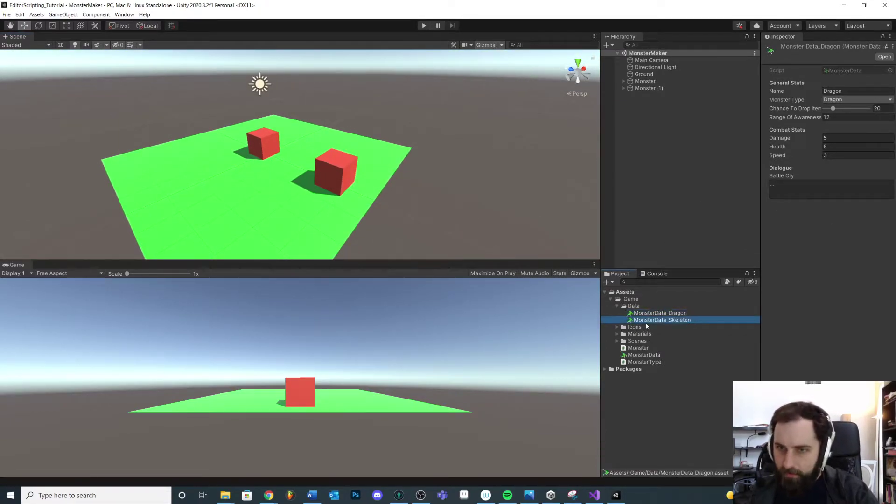
Step: Expand the Scenes, Materials and Icons folders and review the two monster data assets alongside their contents
{"action": "left_click", "coordinate": [617, 341]}
{"action": "left_click", "coordinate": [617, 334]}
{"action": "left_click", "coordinate": [617, 327]}
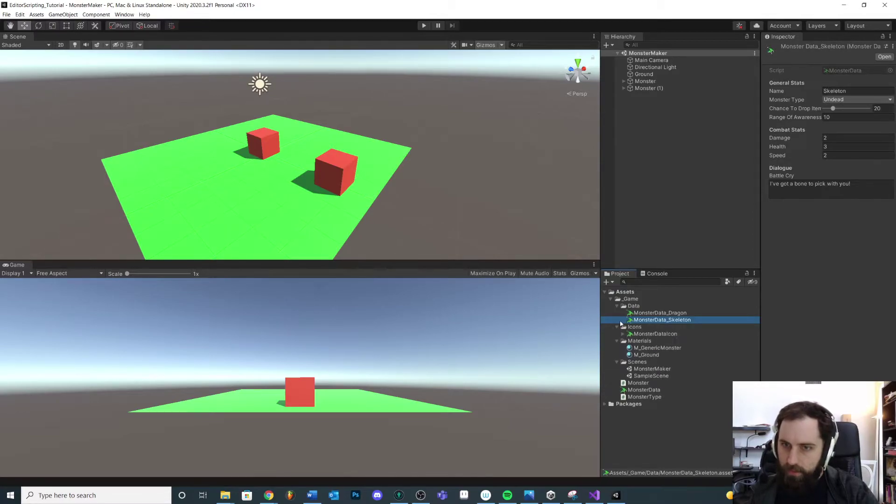
{"action": "left_click", "coordinate": [643, 314]}
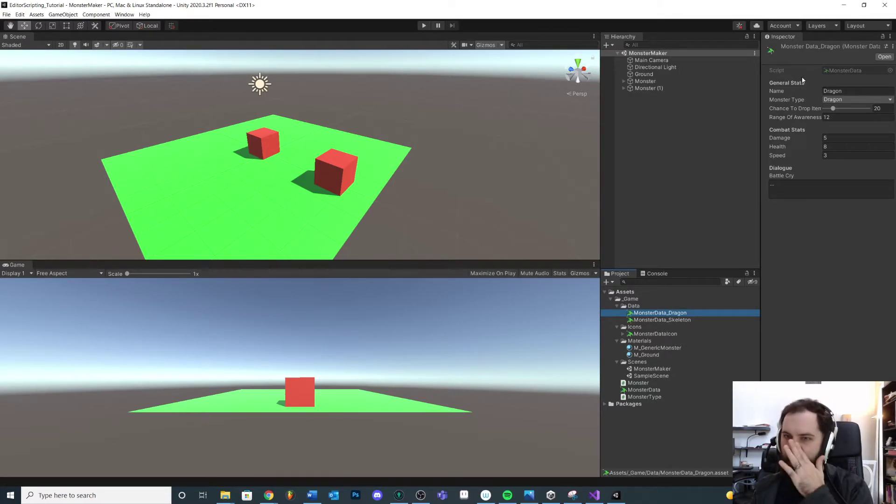
{"action": "left_click", "coordinate": [659, 320]}
{"action": "left_click", "coordinate": [666, 306]}
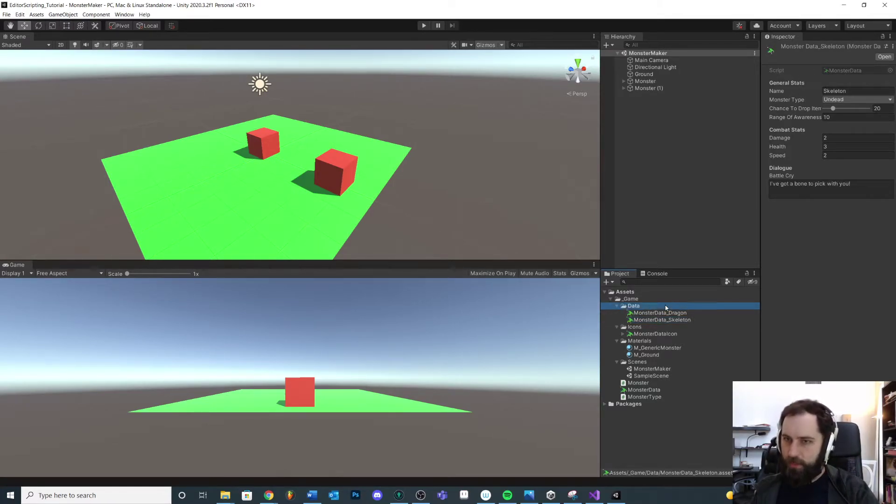
{"action": "left_click", "coordinate": [662, 313]}
{"action": "left_click", "coordinate": [673, 321]}
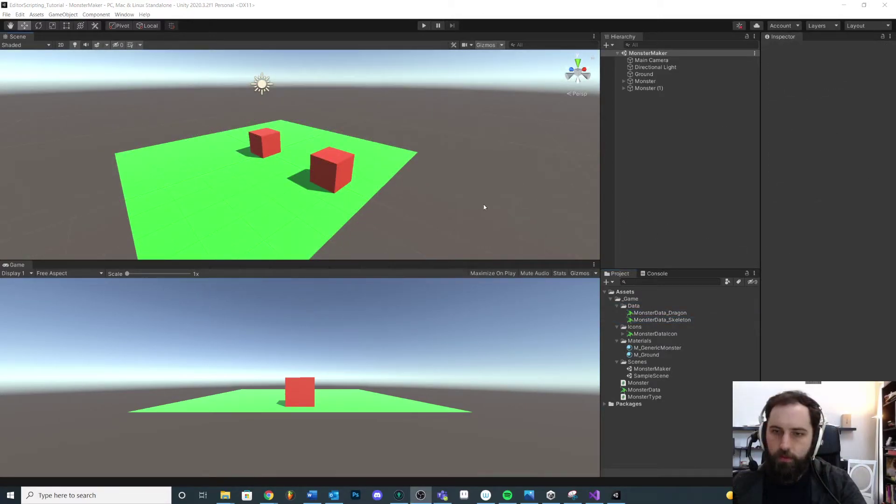
{"action": "mouse_move", "coordinate": [484, 204]}
{"action": "left_mouse_down", "text": "alt"}
{"action": "mouse_move", "coordinate": [479, 190]}
{"action": "mouse_move", "coordinate": [476, 204]}
{"action": "left_mouse_up", "text": "alt"}
{"action": "left_click", "coordinate": [666, 89]}
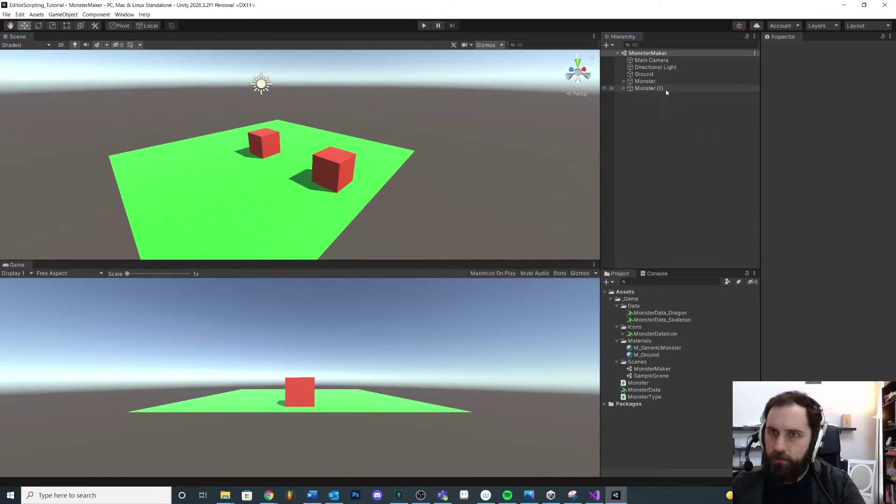
{"action": "left_click", "coordinate": [425, 125]}
{"action": "left_click_drag", "start_coordinate": [446, 129], "coordinate": [472, 117], "text": "alt"}
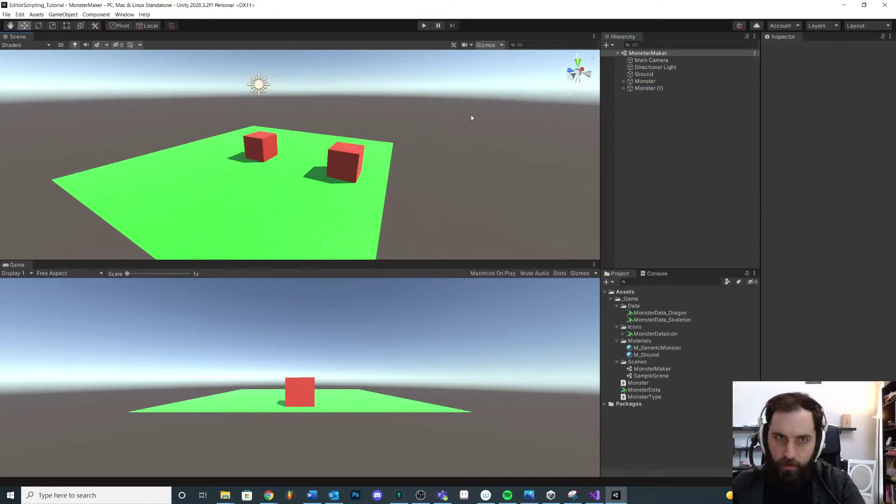
{"action": "left_click_drag", "start_coordinate": [394, 168], "coordinate": [299, 135], "text": "alt"}
Step: Inspect the M_GenericMonster material, the two monster data assets and the Visuals cube of the Monster object
{"action": "left_click", "coordinate": [654, 348]}
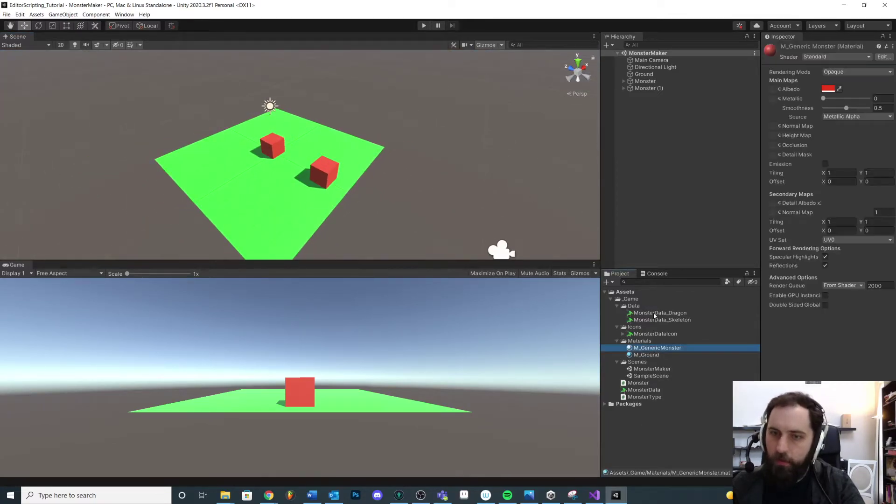
{"action": "left_click", "coordinate": [637, 314]}
{"action": "left_click", "coordinate": [648, 321]}
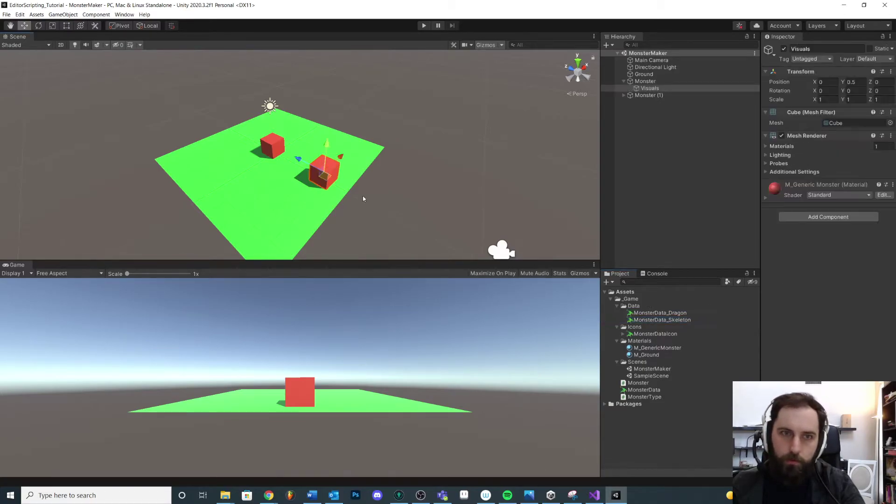
{"action": "left_click_drag", "start_coordinate": [363, 199], "coordinate": [418, 183], "text": "alt"}
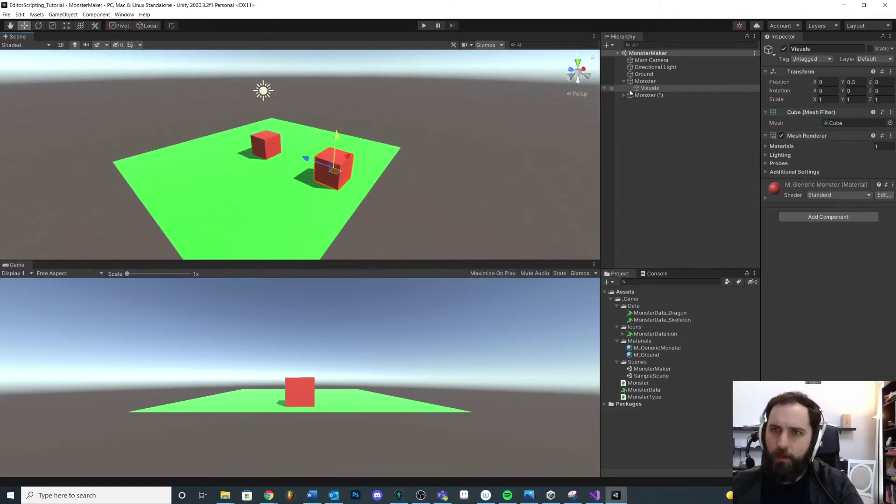
{"action": "left_click", "coordinate": [660, 83]}
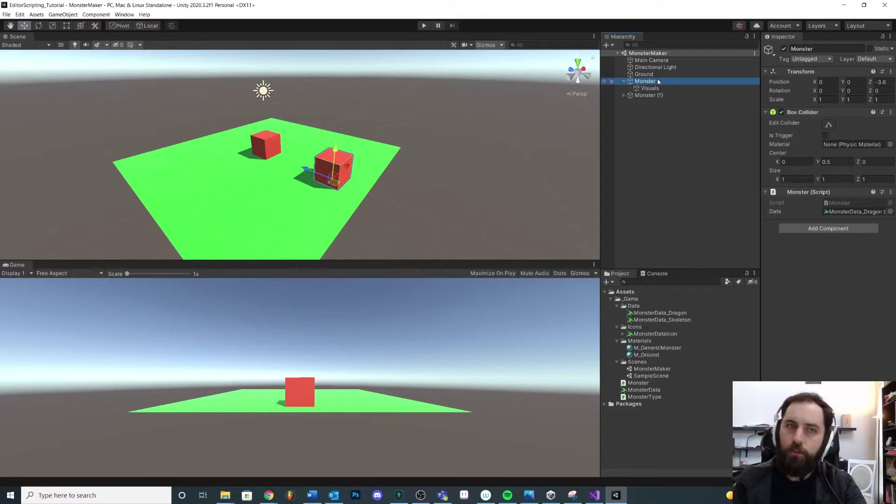
{"action": "left_click_drag", "start_coordinate": [422, 123], "coordinate": [325, 142], "text": "alt"}
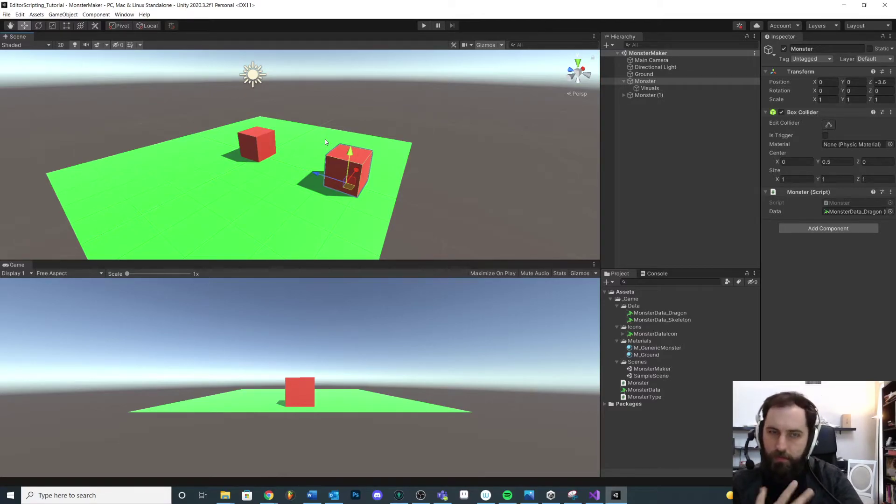
{"action": "left_click_drag", "start_coordinate": [311, 104], "coordinate": [277, 150], "text": "alt"}
{"action": "right_click_drag", "start_coordinate": [277, 151], "coordinate": [313, 142], "text": "alt"}
{"action": "left_click_drag", "start_coordinate": [312, 142], "coordinate": [356, 117], "text": "alt"}
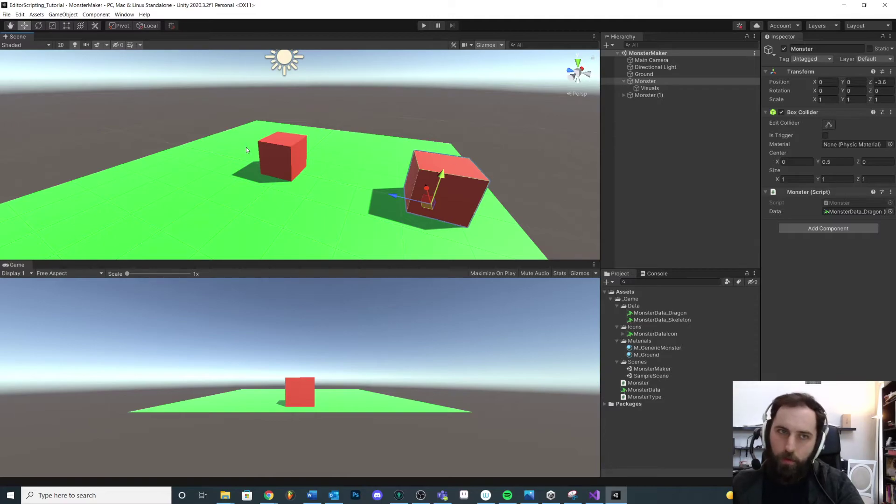
Step: Create an empty child object named ProjectileSpawnPoint under the Monster object
{"action": "left_click", "coordinate": [649, 81]}
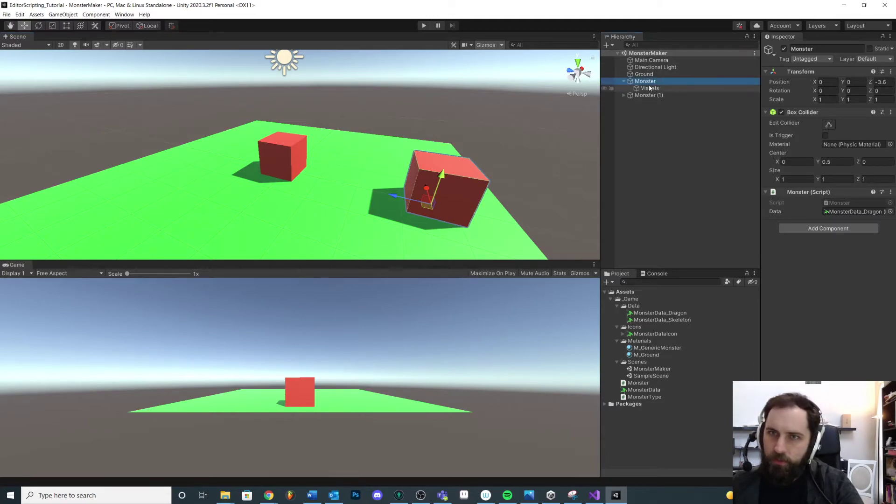
{"action": "left_click_drag", "start_coordinate": [448, 136], "coordinate": [469, 117], "text": "alt"}
{"action": "right_click", "coordinate": [647, 82]}
{"action": "left_click_drag", "start_coordinate": [506, 151], "coordinate": [369, 107], "text": "alt"}
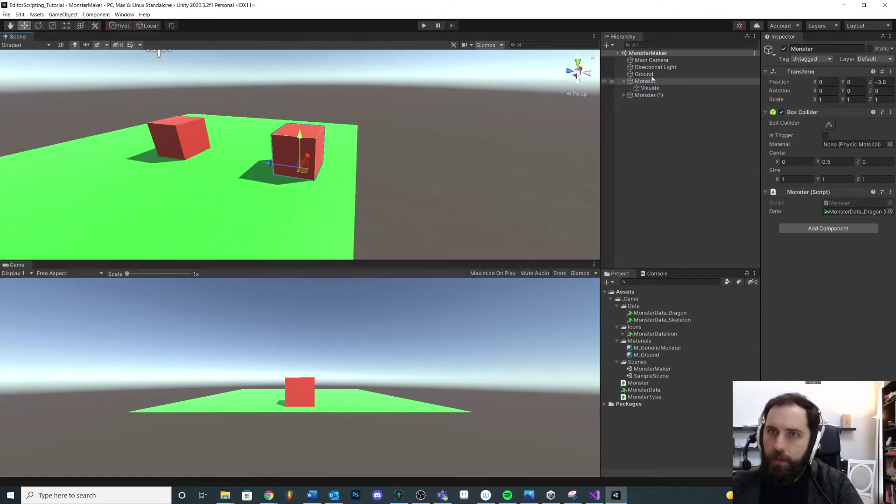
{"action": "right_click", "coordinate": [647, 82]}
{"action": "left_click", "coordinate": [676, 174]}
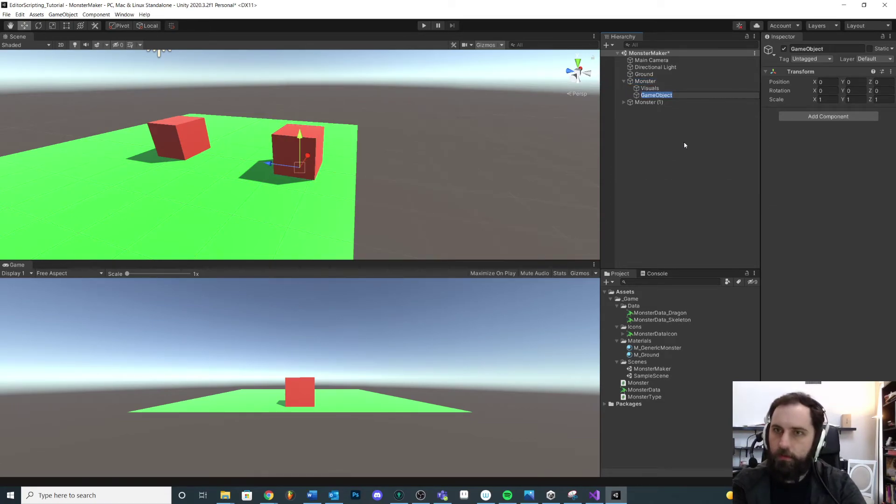
{"action": "type", "text": "ProjectileSpawnPoint"}
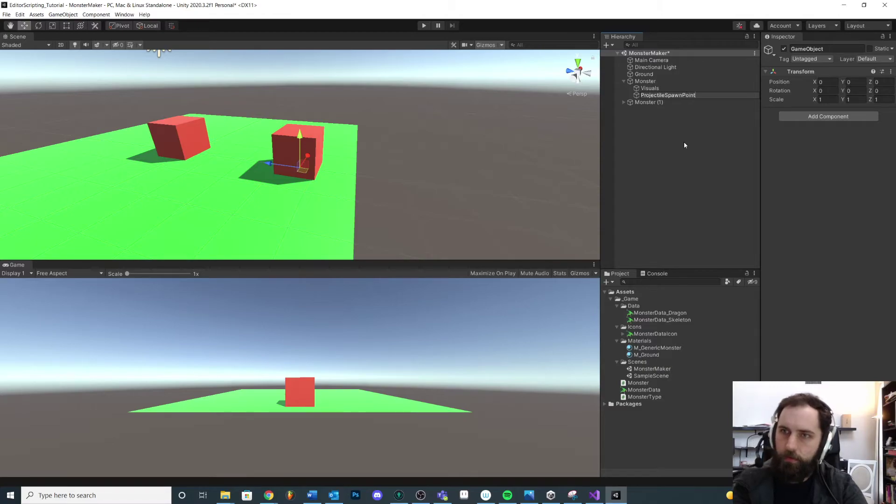
{"action": "key", "text": "Return"}
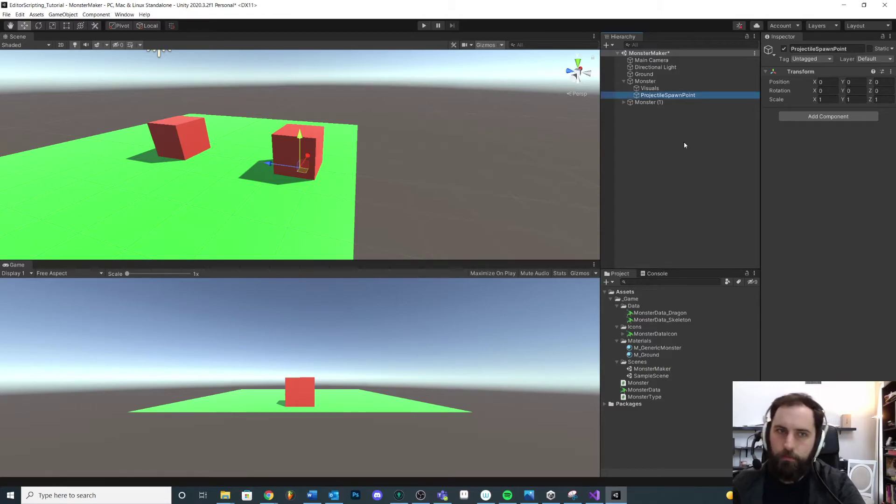
Step: Move ProjectileSpawnPoint in front of the Monster cube, to about Y 0.69 and Z 1.1
{"action": "left_click_drag", "start_coordinate": [201, 172], "coordinate": [321, 145], "text": "alt"}
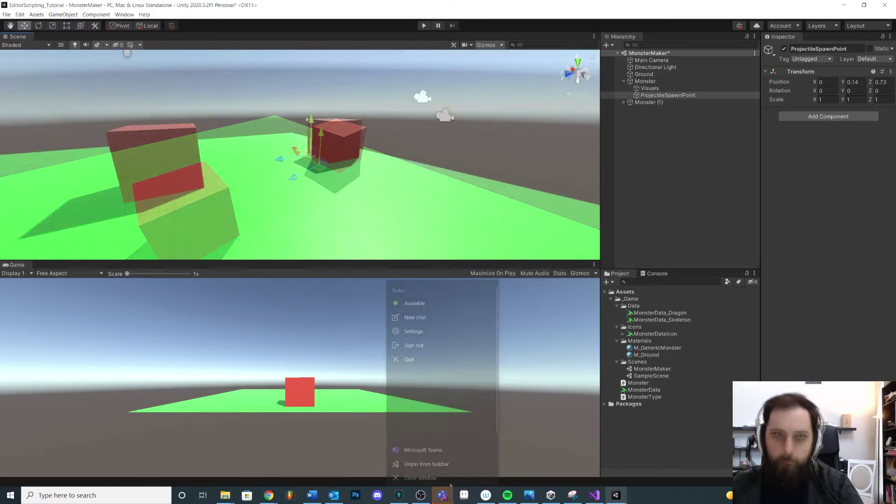
{"action": "left_click_drag", "start_coordinate": [299, 136], "coordinate": [325, 131]}
{"action": "left_click", "coordinate": [391, 97]}
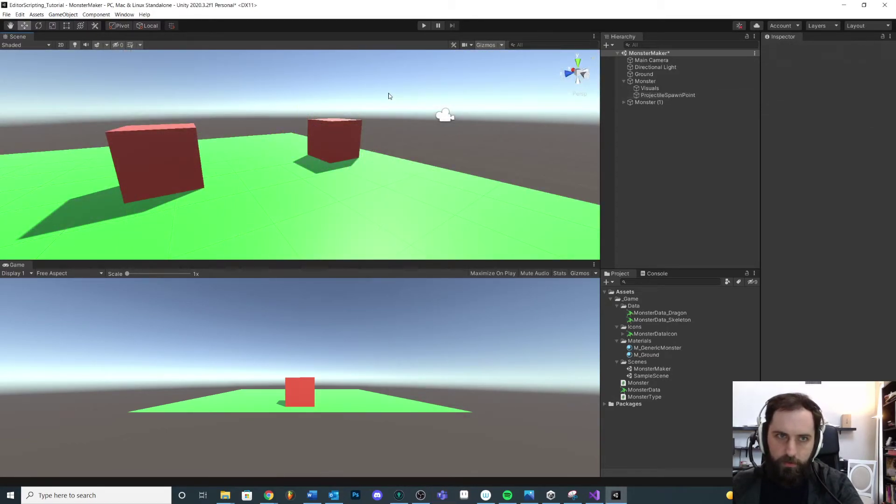
{"action": "left_click_drag", "start_coordinate": [390, 96], "coordinate": [373, 114], "text": "alt"}
Step: Give ProjectileSpawnPoint the orange diamond icon and view it in the scene from several angles
{"action": "left_click", "coordinate": [742, 95]}
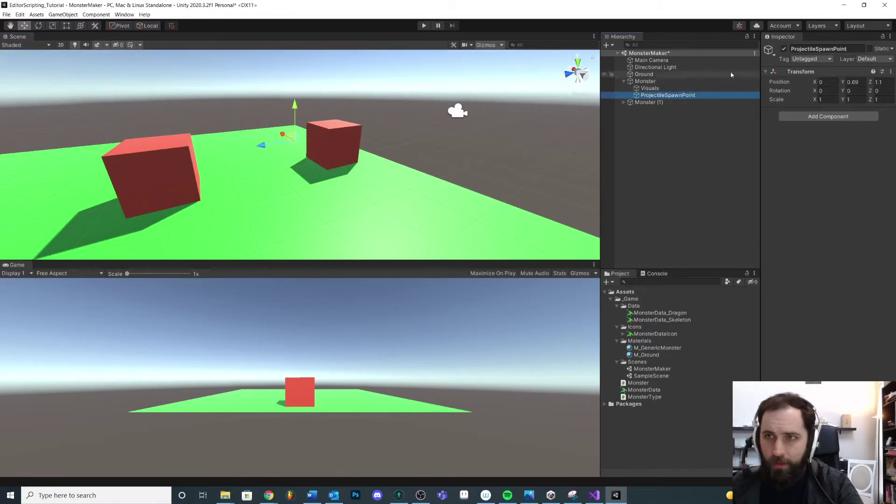
{"action": "left_click", "coordinate": [773, 57]}
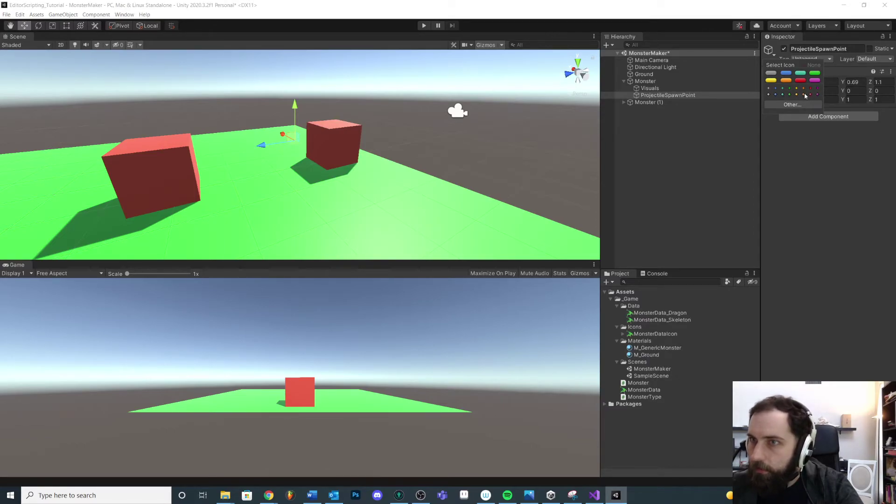
{"action": "left_click", "coordinate": [805, 94]}
{"action": "left_click_drag", "start_coordinate": [413, 146], "coordinate": [436, 153], "text": "alt"}
{"action": "left_click", "coordinate": [437, 154]}
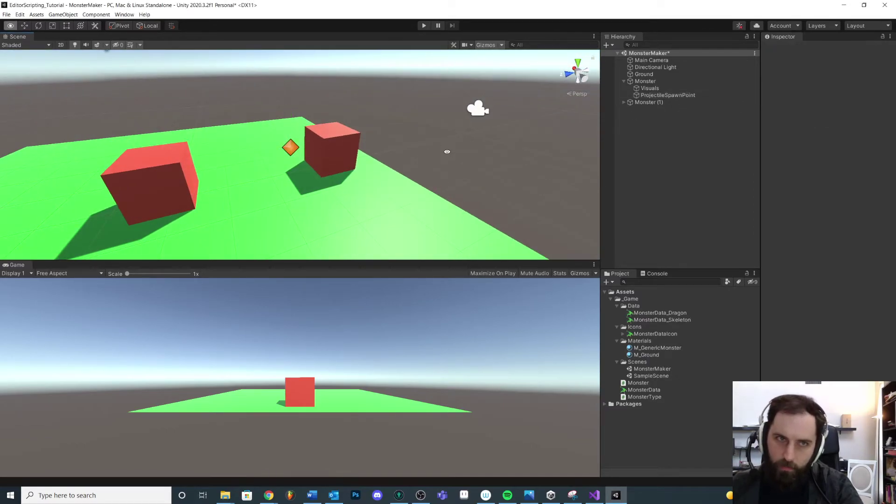
{"action": "right_click_drag", "start_coordinate": [447, 152], "coordinate": [220, 2], "text": "alt"}
{"action": "right_click_drag", "start_coordinate": [156, 164], "coordinate": [371, 181], "text": "alt"}
{"action": "left_click_drag", "start_coordinate": [327, 168], "coordinate": [270, 166], "text": "alt"}
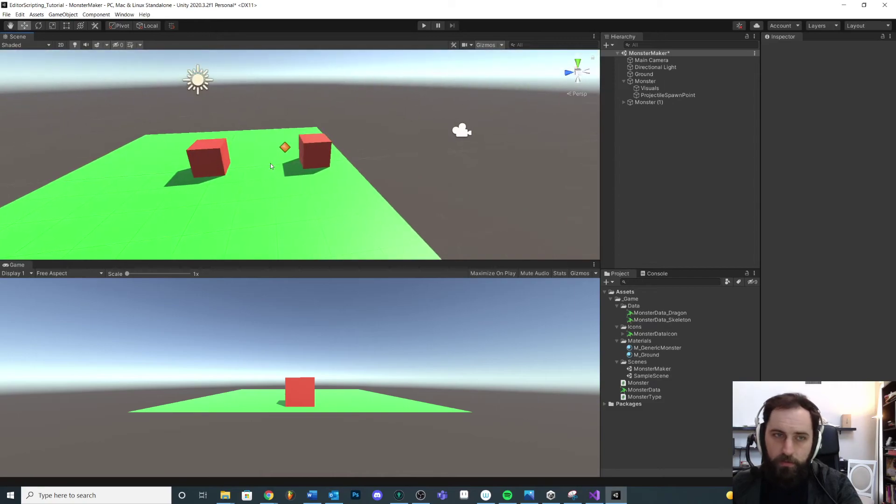
Step: Change the ProjectileSpawnPoint icon to the orange name label and view it in the scene
{"action": "left_click", "coordinate": [286, 149]}
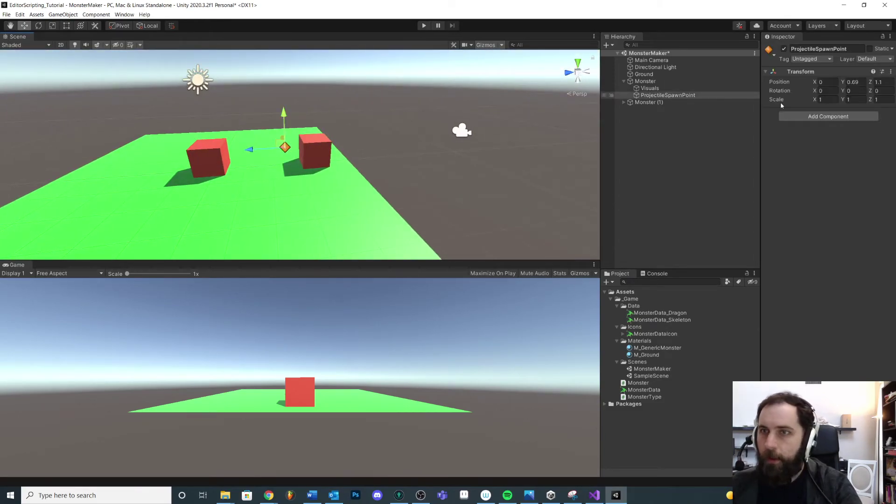
{"action": "left_click", "coordinate": [770, 50]}
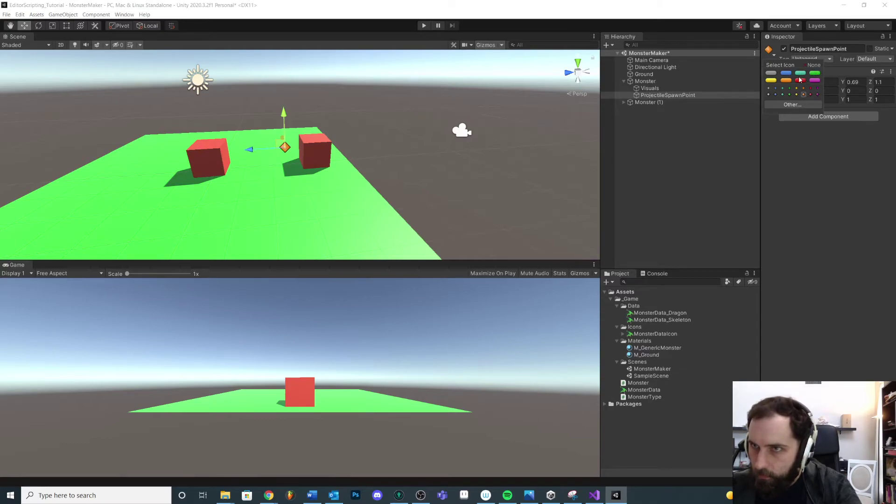
{"action": "left_click", "coordinate": [789, 81]}
{"action": "left_click", "coordinate": [408, 104]}
{"action": "left_click_drag", "start_coordinate": [376, 124], "coordinate": [475, 138], "text": "alt"}
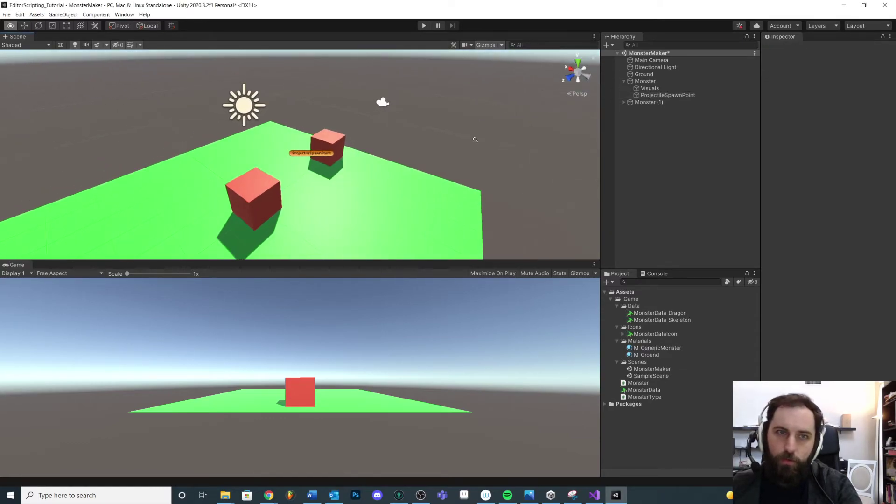
{"action": "mouse_move", "coordinate": [474, 138]}
{"action": "right_mouse_down", "text": "alt"}
{"action": "mouse_move", "coordinate": [400, 118]}
{"action": "mouse_move", "coordinate": [558, 210]}
{"action": "mouse_move", "coordinate": [464, 150]}
{"action": "right_mouse_up", "text": "alt"}
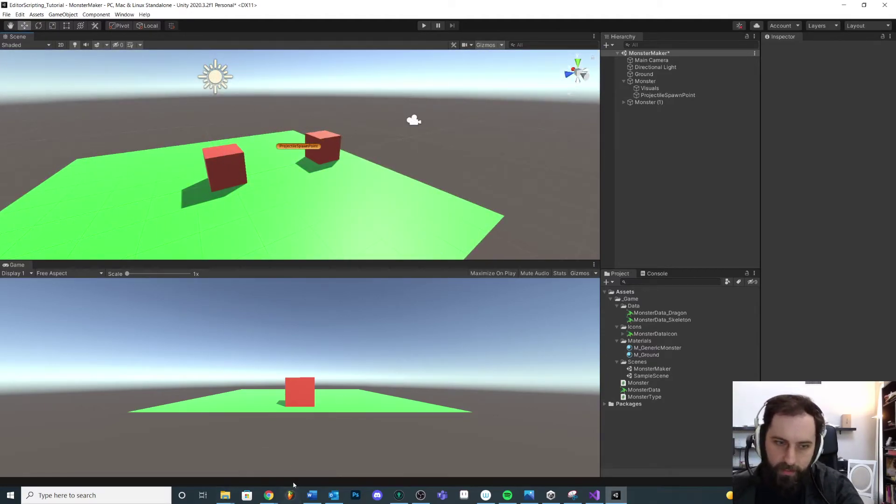
Step: Switch to File Explorer and import ProjectilePoint.png from its Icons folder into the project's _Game folder
{"action": "left_click", "coordinate": [226, 495]}
{"action": "left_click", "coordinate": [265, 468]}
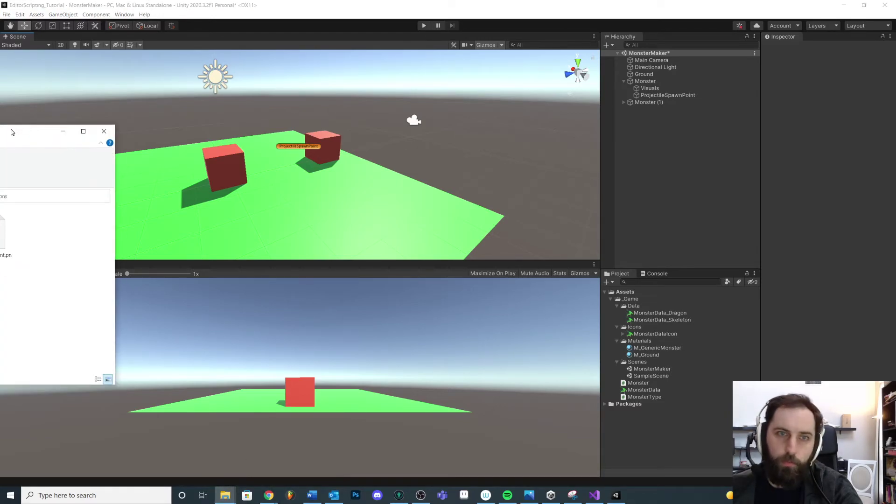
{"action": "left_click", "coordinate": [279, 208]}
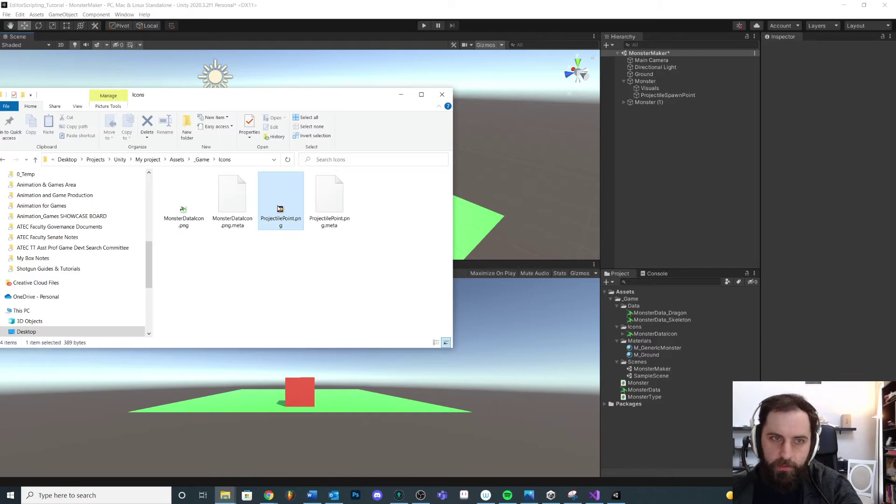
{"action": "left_click_drag", "start_coordinate": [279, 215], "coordinate": [633, 301]}
Step: Move the imported ProjectilePoint texture into the Icons folder, collapsing the Data folder for easier access
{"action": "left_click", "coordinate": [617, 305]}
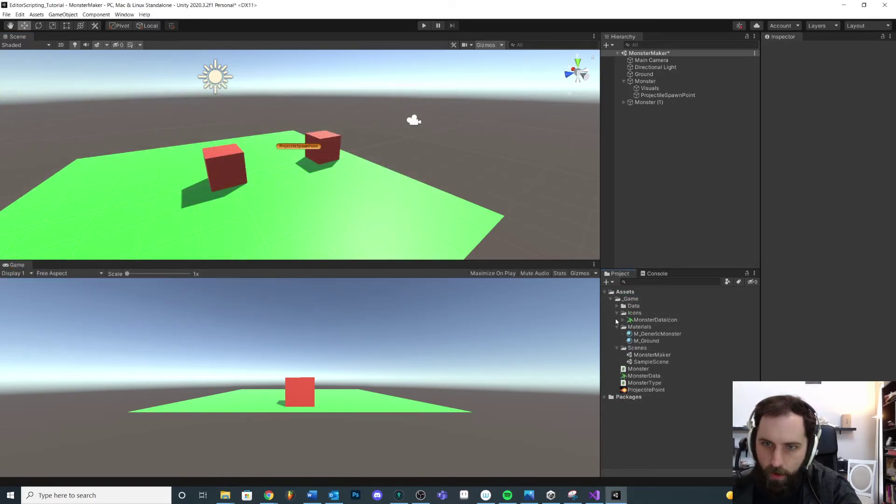
{"action": "left_click", "coordinate": [616, 313]}
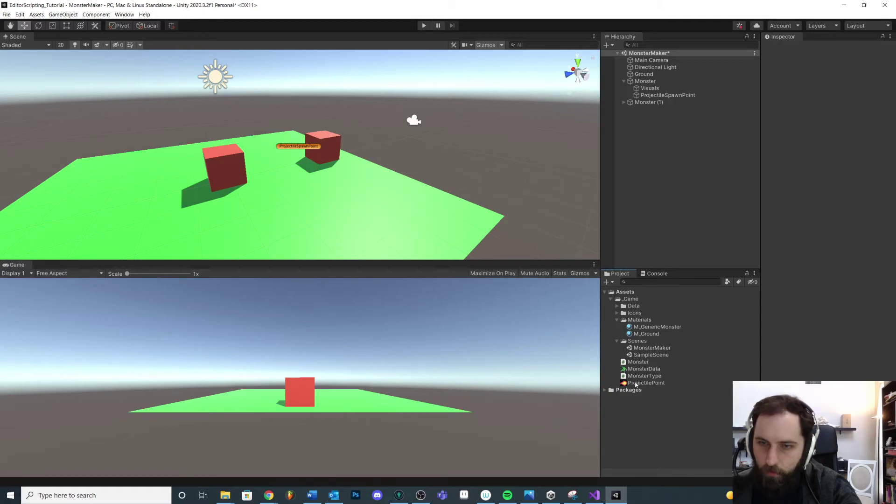
{"action": "left_click_drag", "start_coordinate": [636, 384], "coordinate": [636, 315]}
{"action": "left_click", "coordinate": [617, 313]}
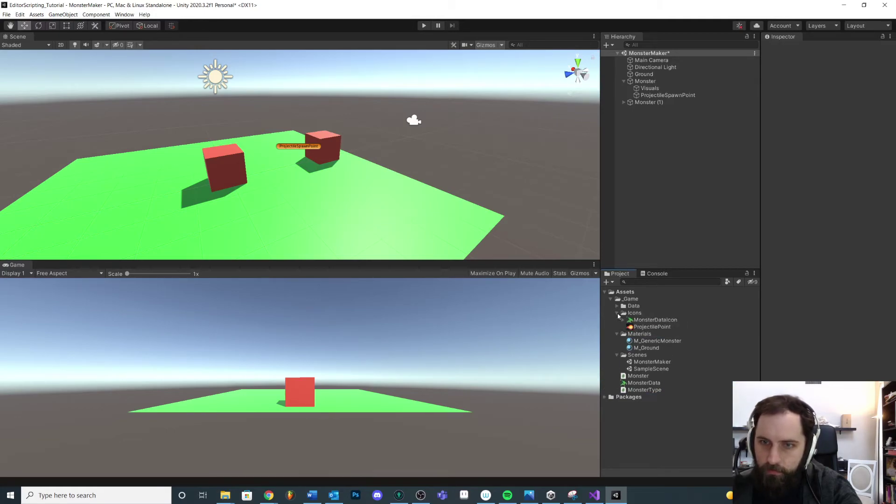
Step: Set the ProjectilePoint texture type to Sprite (2D and UI) and its filter mode to Point (no filter), and apply the import settings
{"action": "left_click", "coordinate": [649, 327]}
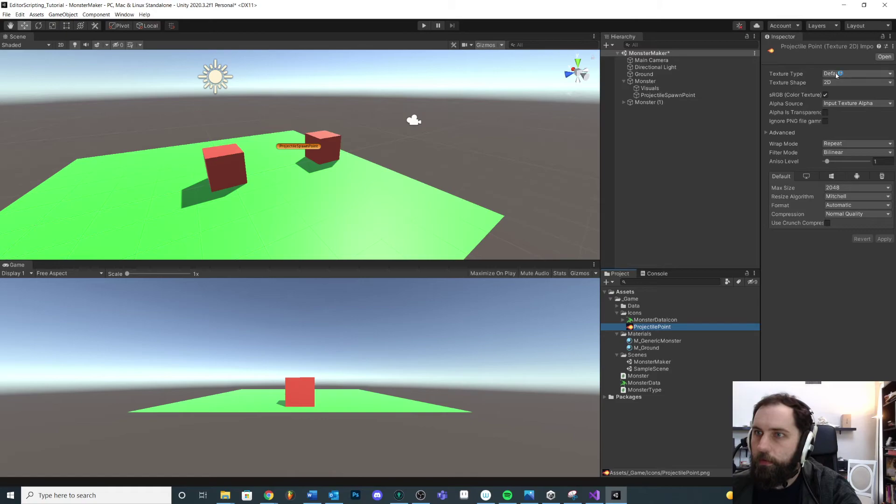
{"action": "left_click", "coordinate": [837, 75]}
{"action": "left_click", "coordinate": [840, 108]}
{"action": "left_click", "coordinate": [851, 73]}
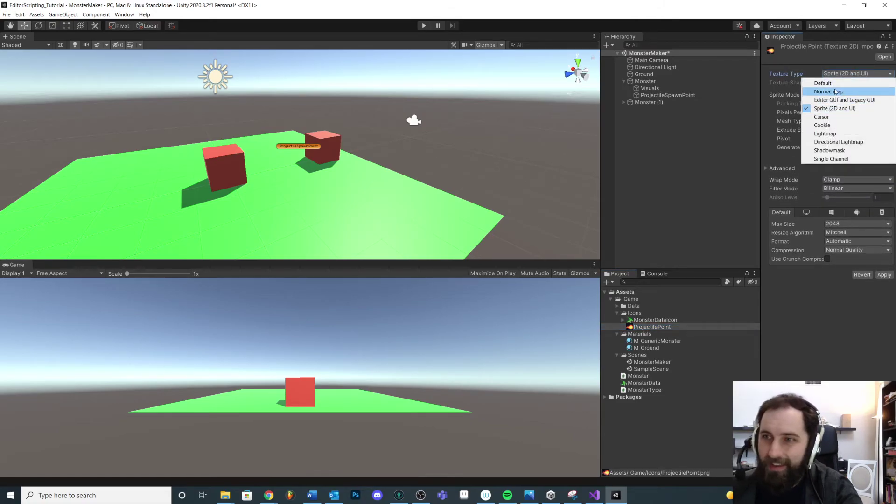
{"action": "left_click", "coordinate": [856, 303]}
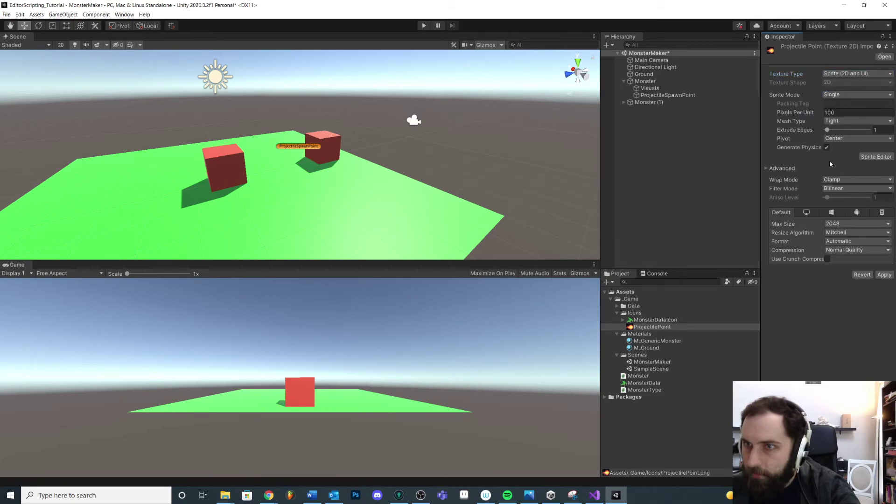
{"action": "left_click", "coordinate": [836, 191]}
{"action": "left_click", "coordinate": [832, 196]}
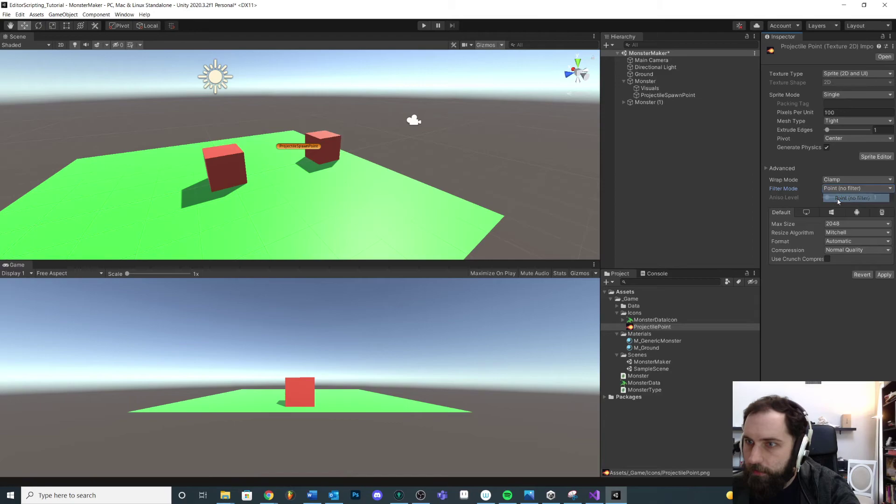
{"action": "left_click", "coordinate": [767, 168]}
{"action": "left_click", "coordinate": [767, 168]}
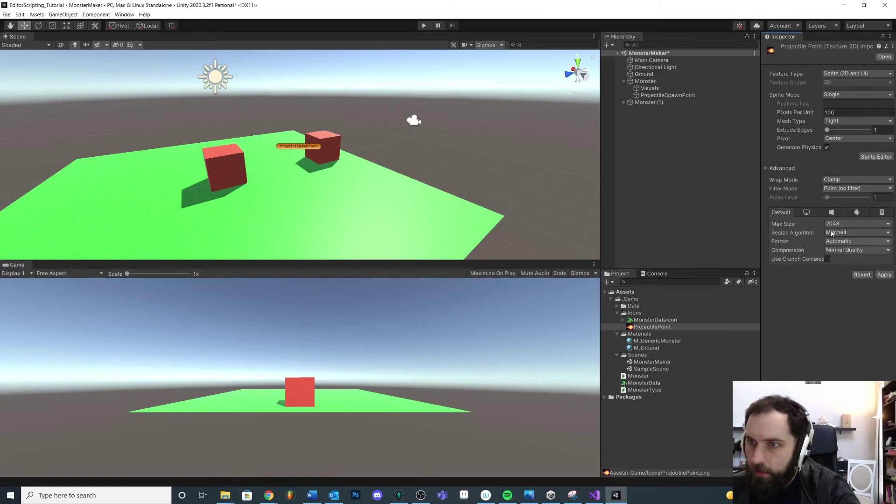
{"action": "left_click", "coordinate": [885, 275]}
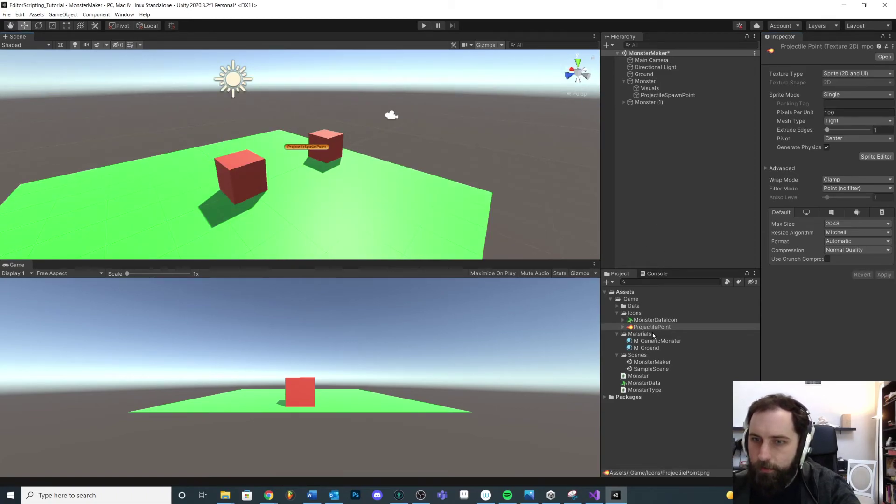
Step: Assign the ProjectilePoint texture as the custom icon of the ProjectileSpawnPoint object, searching for "projectile" among the textures
{"action": "left_click", "coordinate": [649, 102]}
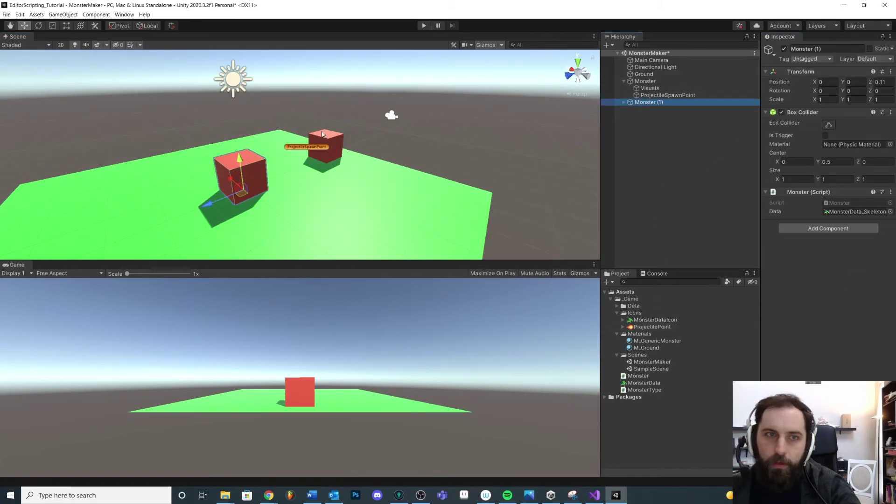
{"action": "left_click", "coordinate": [312, 148]}
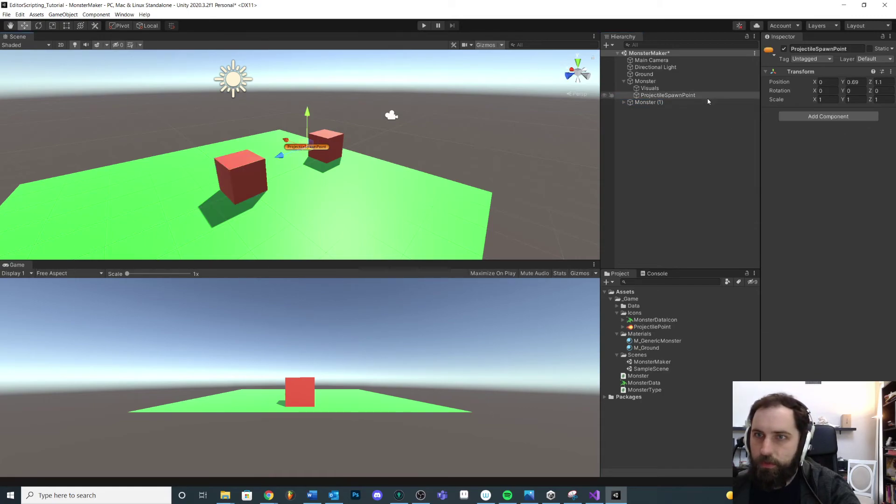
{"action": "left_click", "coordinate": [769, 50]}
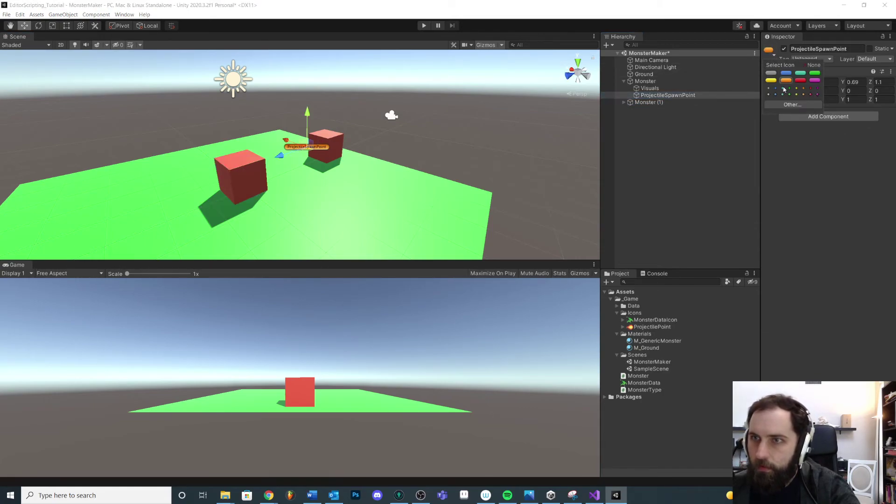
{"action": "left_click", "coordinate": [793, 105]}
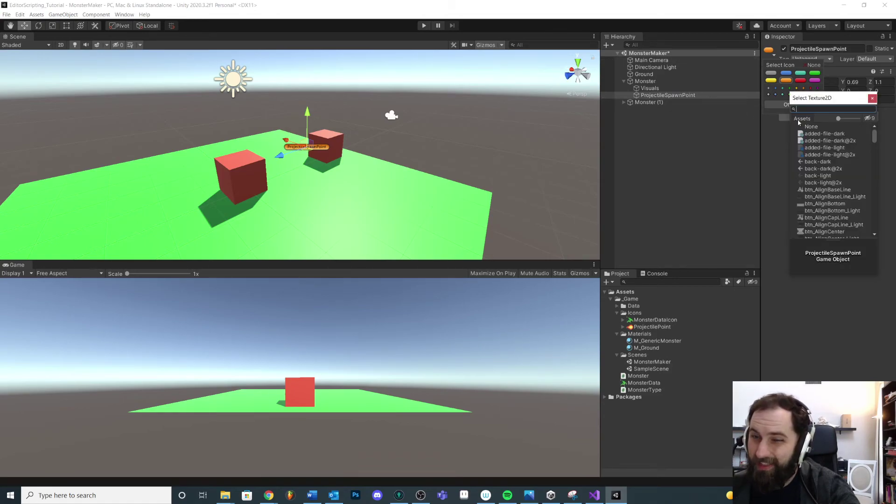
{"action": "scroll", "coordinate": [846, 163], "scroll_direction": "down", "scroll_amount": 6}
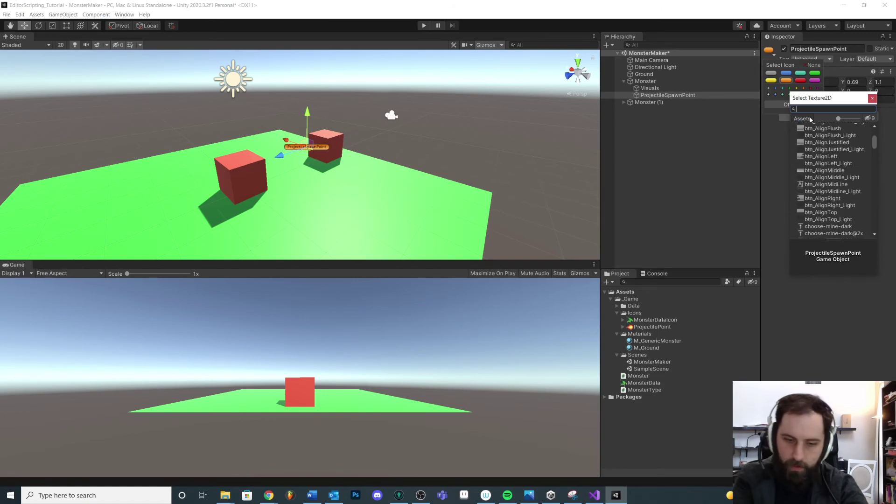
{"action": "type", "text": "projectile"}
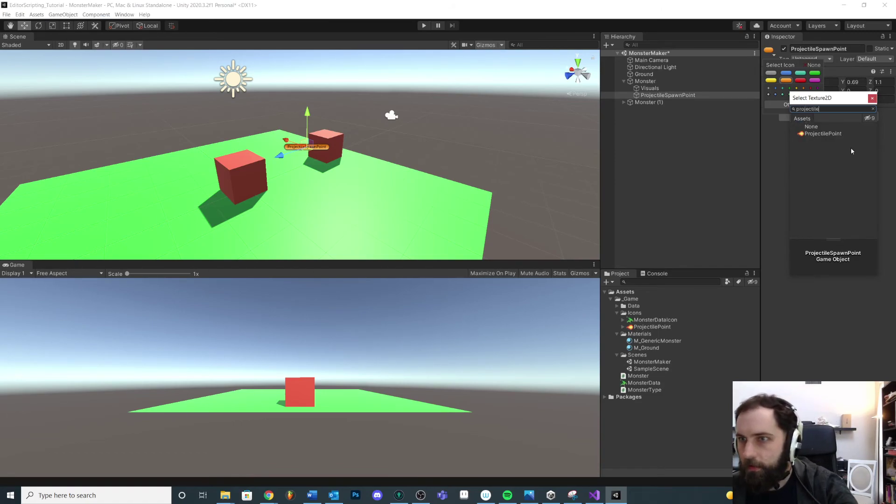
{"action": "double_click", "coordinate": [831, 135]}
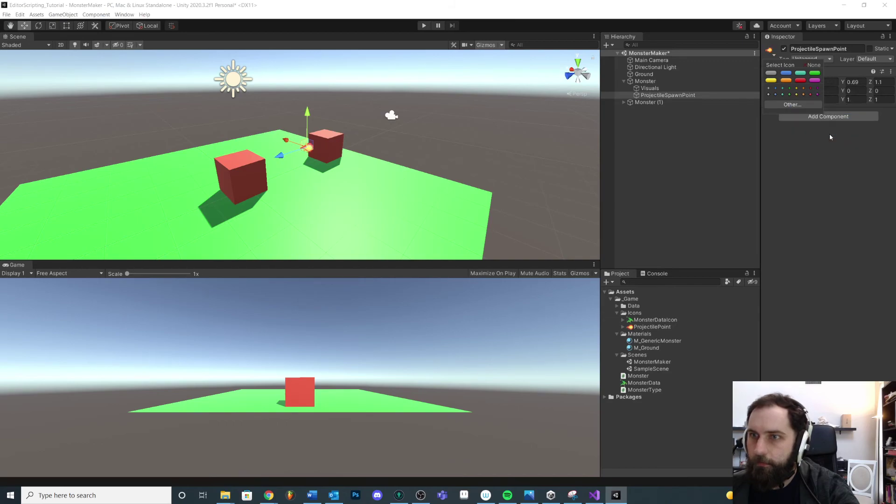
{"action": "left_click", "coordinate": [830, 134]}
Step: Examine the ProjectileSpawnPoint's new icon in the scene up close and from several angles
{"action": "left_click", "coordinate": [670, 89]}
{"action": "left_click", "coordinate": [669, 96]}
{"action": "left_click_drag", "start_coordinate": [154, 122], "coordinate": [374, 126], "text": "alt"}
{"action": "right_click_drag", "start_coordinate": [505, 133], "coordinate": [570, 199], "text": "alt"}
{"action": "middle_click_drag", "start_coordinate": [400, 123], "coordinate": [344, 173], "text": "alt"}
{"action": "left_click_drag", "start_coordinate": [344, 173], "coordinate": [471, 150], "text": "alt"}
{"action": "left_click", "coordinate": [414, 115]}
{"action": "left_click_drag", "start_coordinate": [415, 114], "coordinate": [351, 94], "text": "alt"}
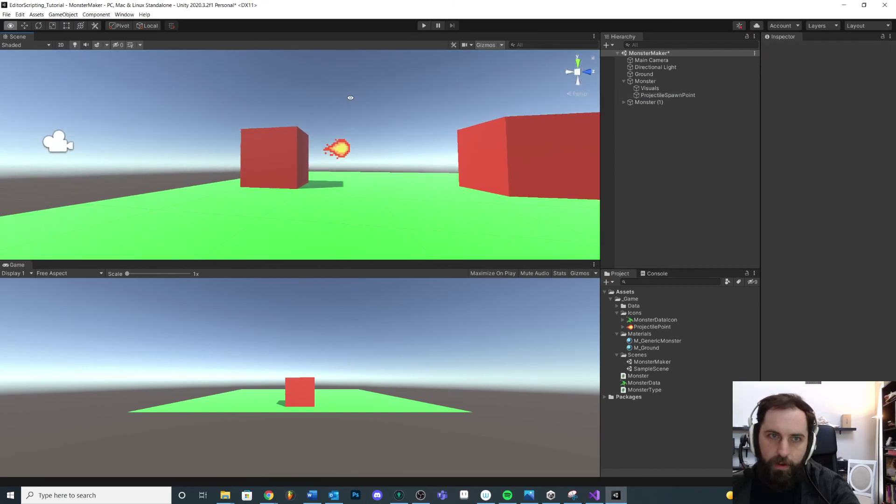
Step: Move the ProjectileSpawnPoint along its Z axis closer to the monster cube, to a Z position of about 0.81
{"action": "left_click", "coordinate": [343, 142]}
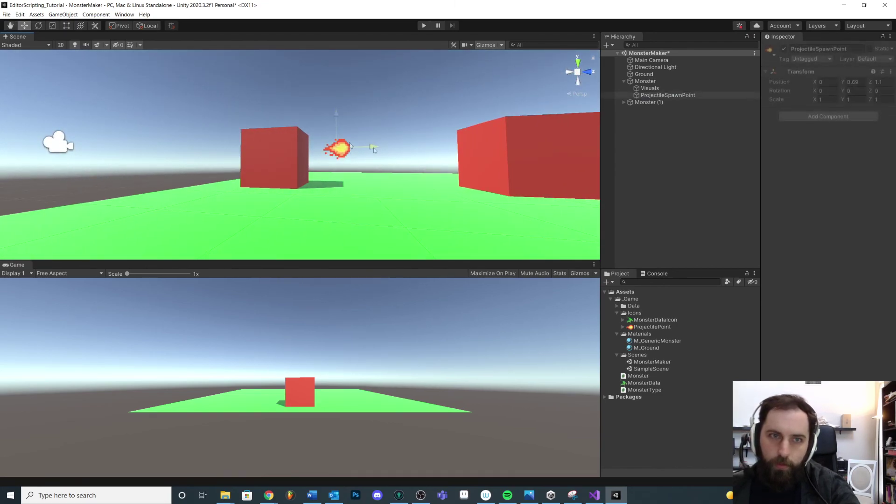
{"action": "left_click_drag", "start_coordinate": [364, 147], "coordinate": [348, 147]}
{"action": "left_click_drag", "start_coordinate": [417, 110], "coordinate": [422, 120], "text": "alt"}
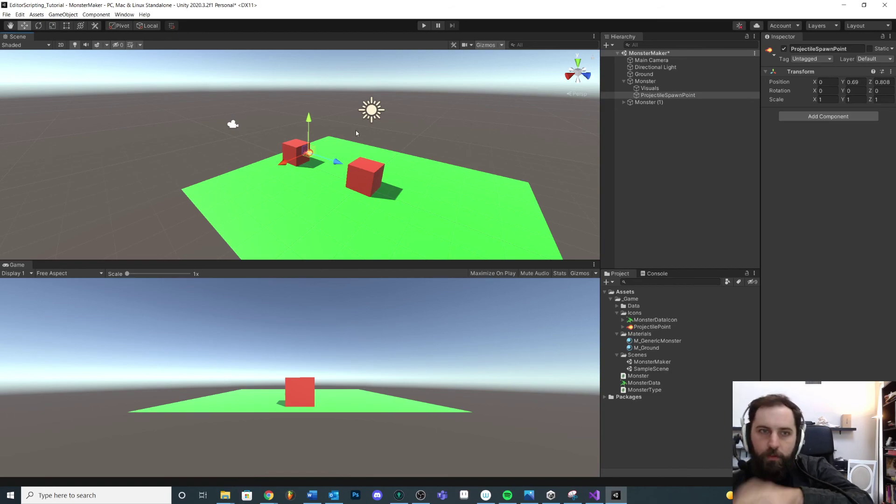
{"action": "left_click", "coordinate": [644, 327]}
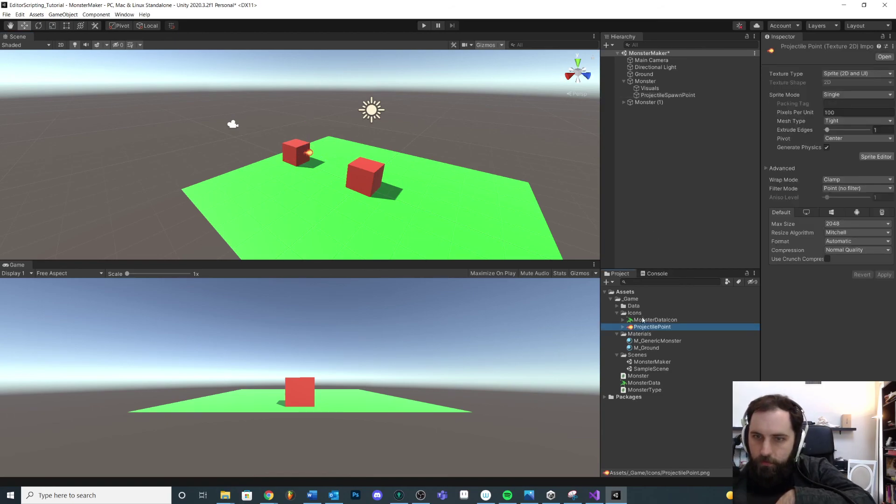
{"action": "left_click", "coordinate": [647, 315]}
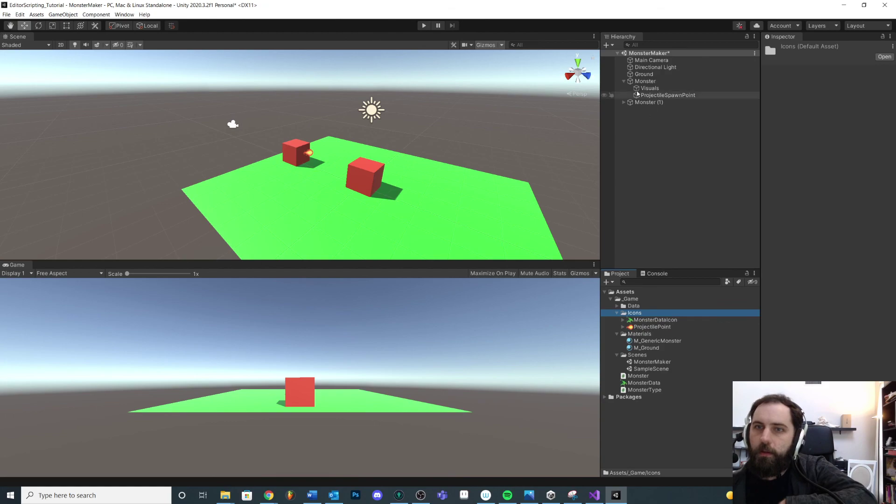